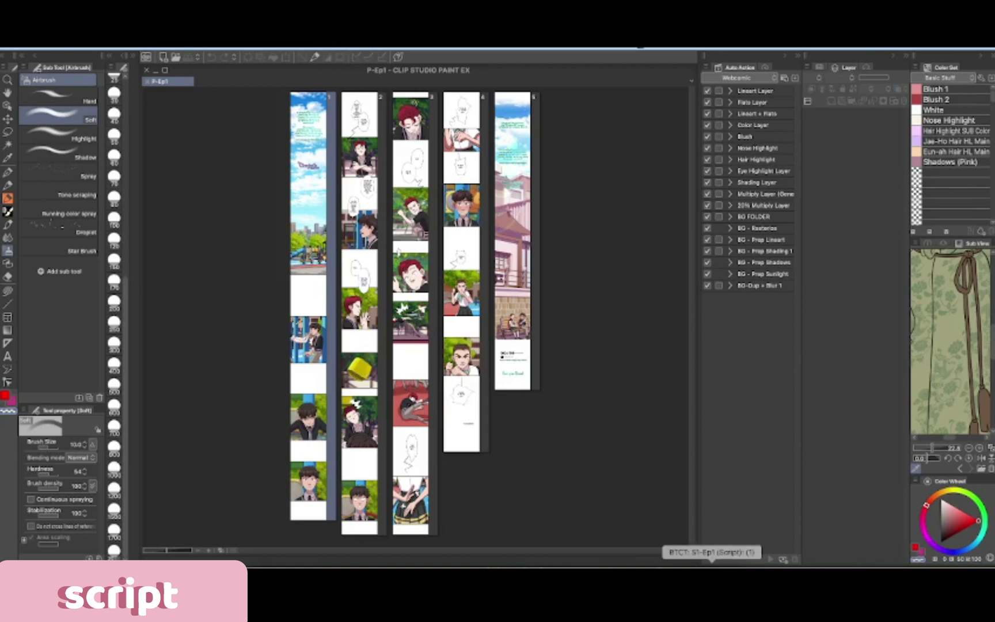
# Read the episode 1 script in Notion down to its end, then minimize the Notion window.
pyautogui.click(712, 576)
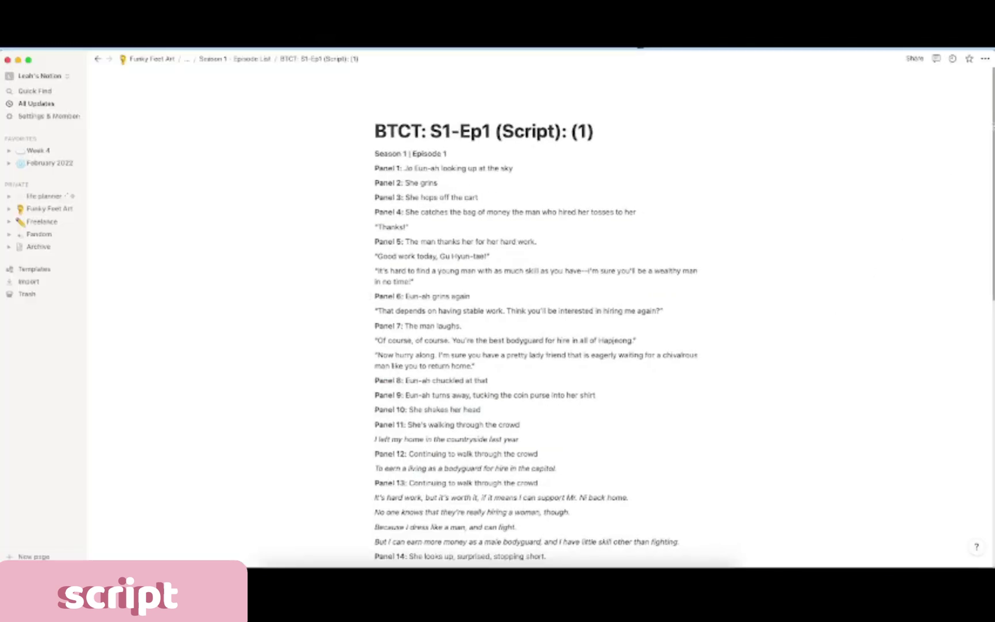
pyautogui.scroll(-1, 535, 345)
pyautogui.scroll(1, 990, 130)
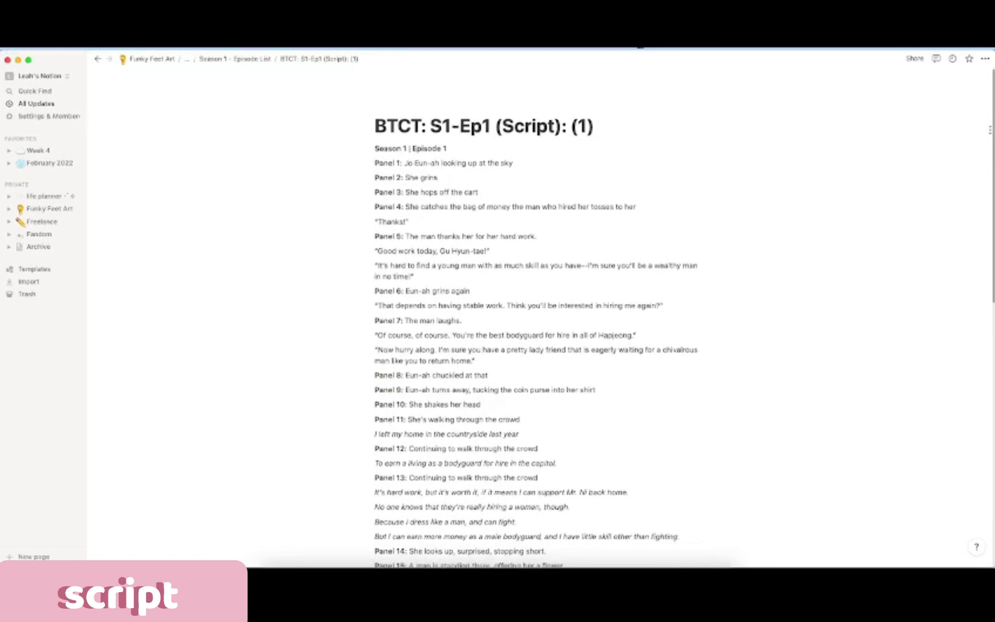
pyautogui.scroll(-2, 989, 132)
pyautogui.scroll(-2, 989, 141)
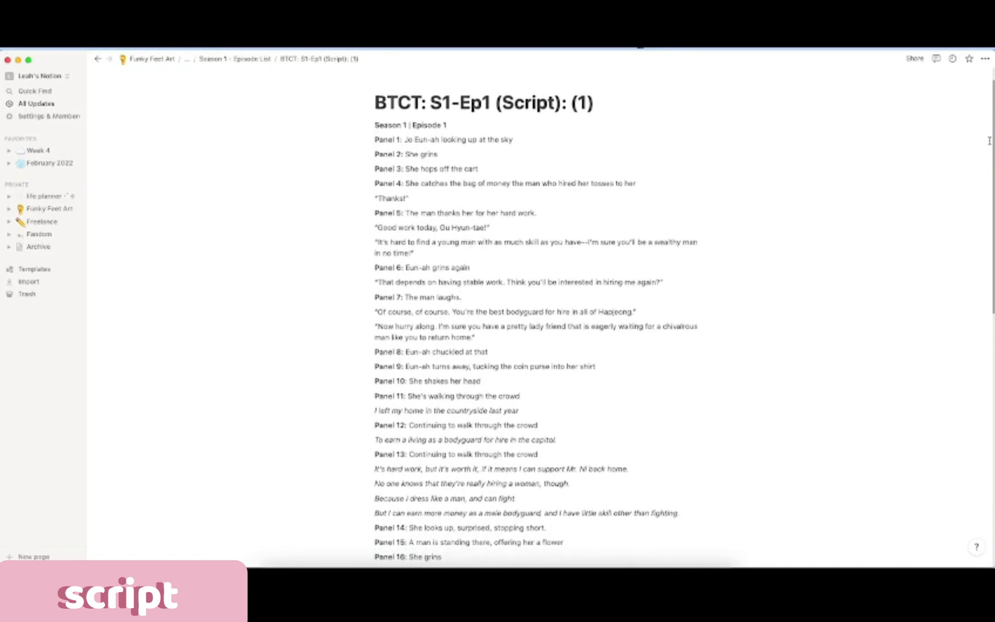
pyautogui.scroll(-7, 988, 151)
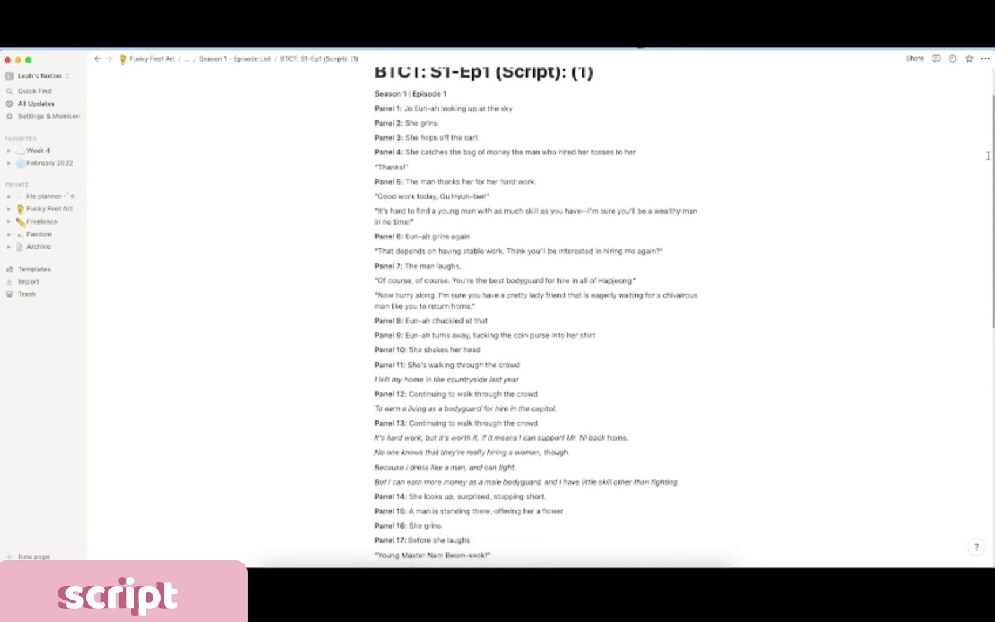
pyautogui.scroll(-9, 986, 196)
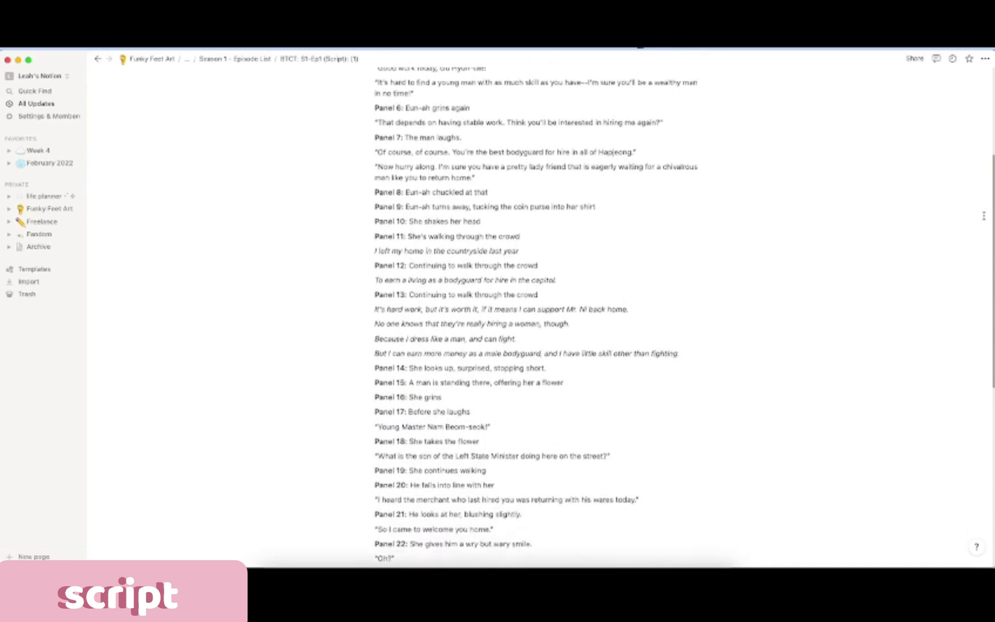
pyautogui.scroll(-8, 972, 253)
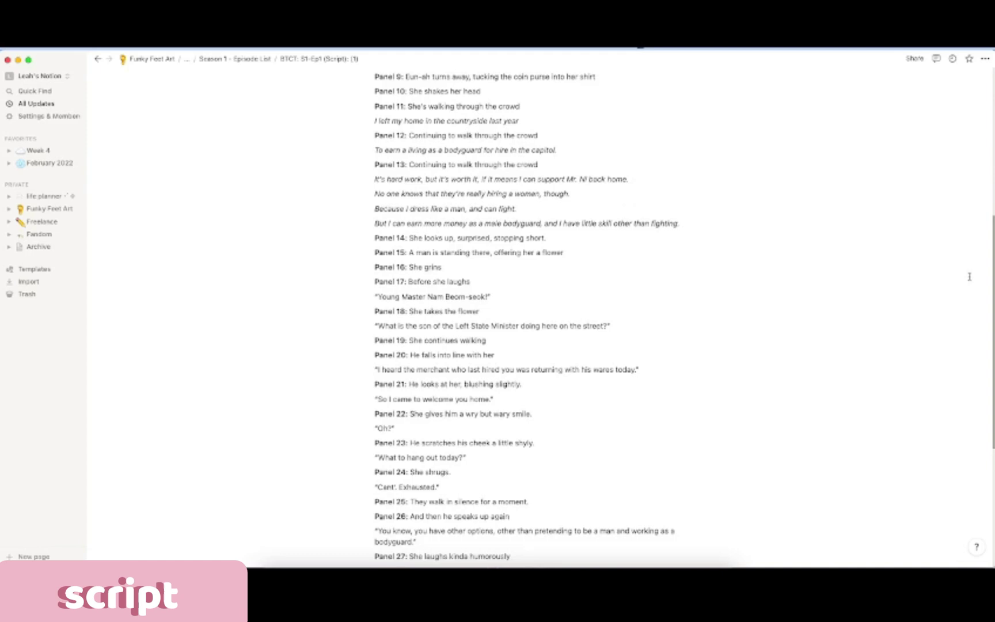
pyautogui.scroll(-2, 970, 305)
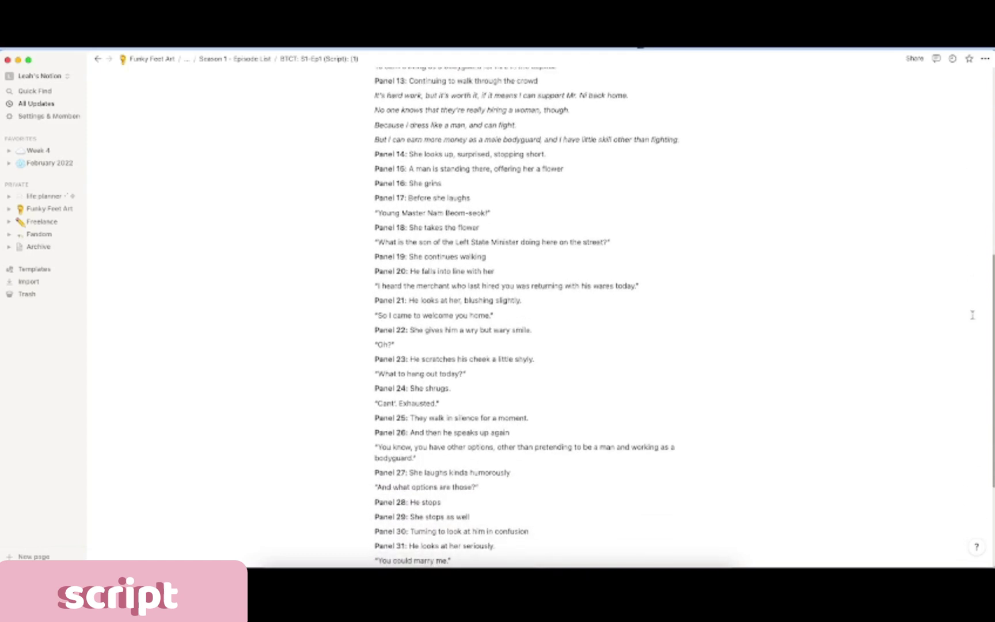
pyautogui.scroll(-8, 971, 314)
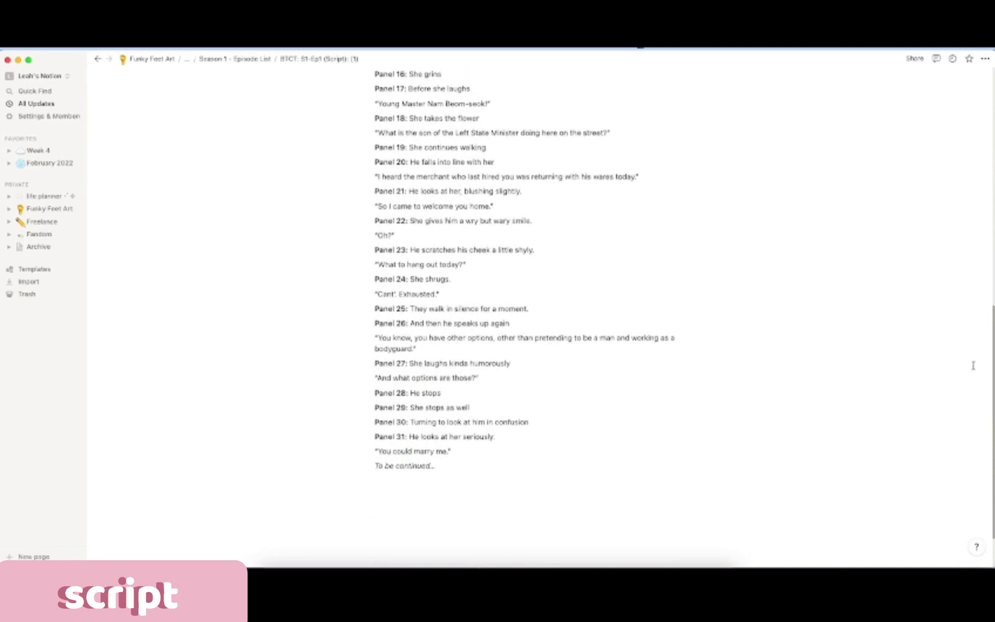
pyautogui.scroll(13, 973, 279)
pyautogui.scroll(20, 973, 279)
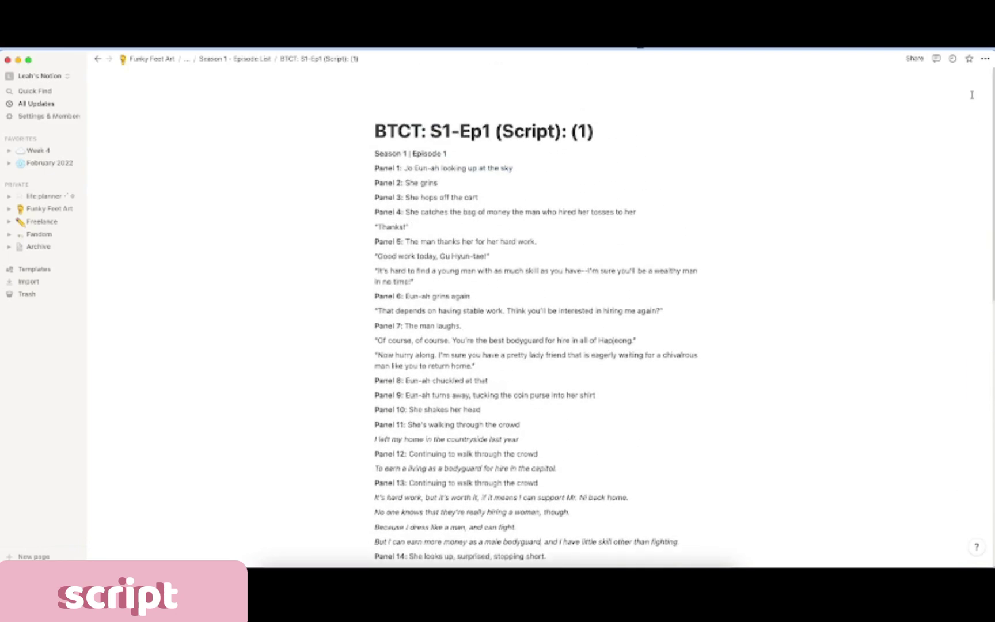
pyautogui.click(17, 60)
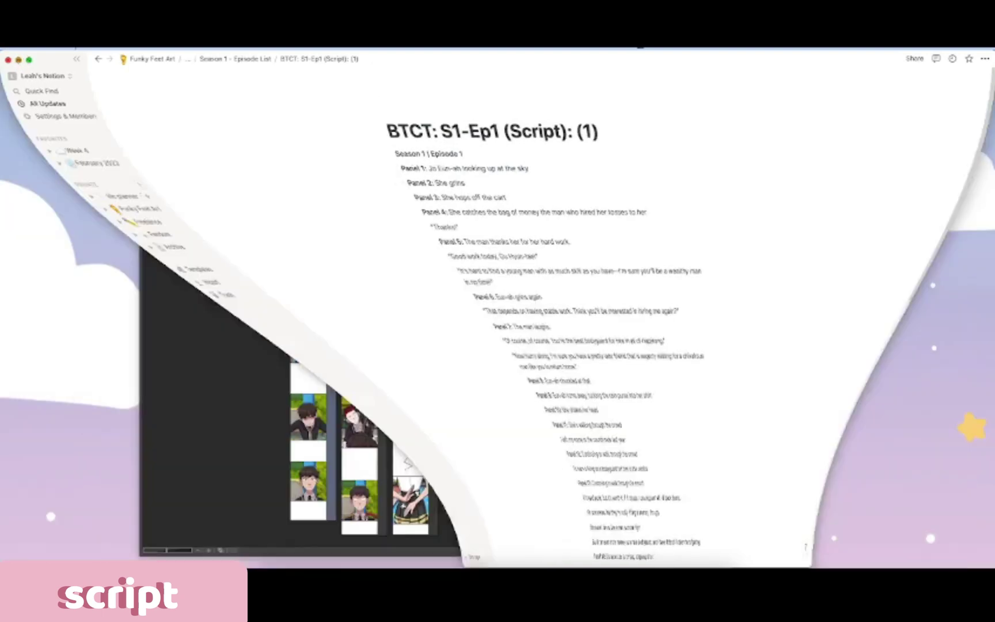
pyautogui.click(593, 218)
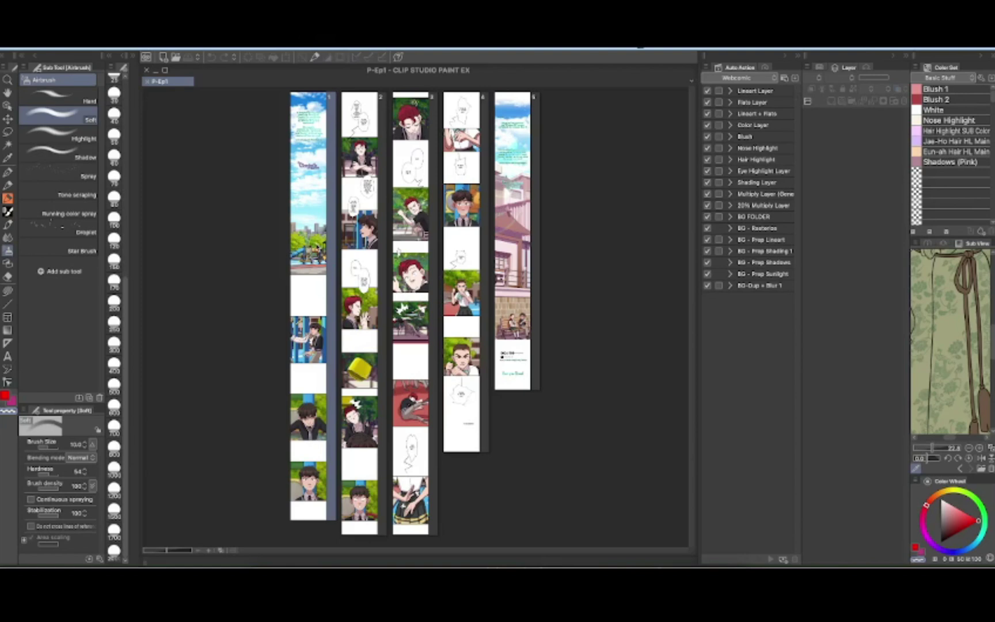
# Check page 1 of P-Ep1, close it, and select page 2 in the page overview.
pyautogui.doubleClick(365, 248)
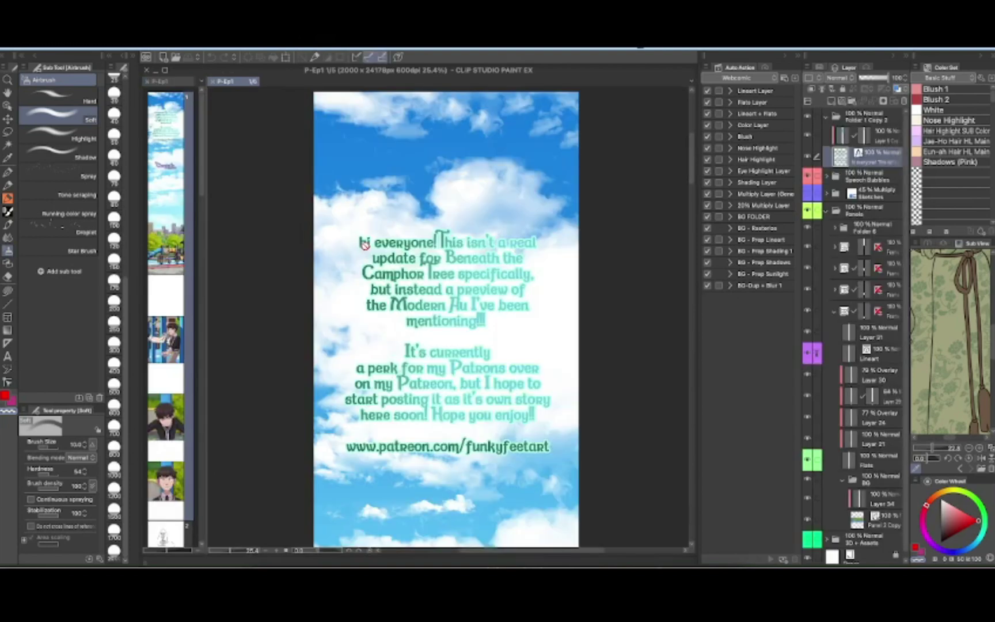
pyautogui.click(213, 81)
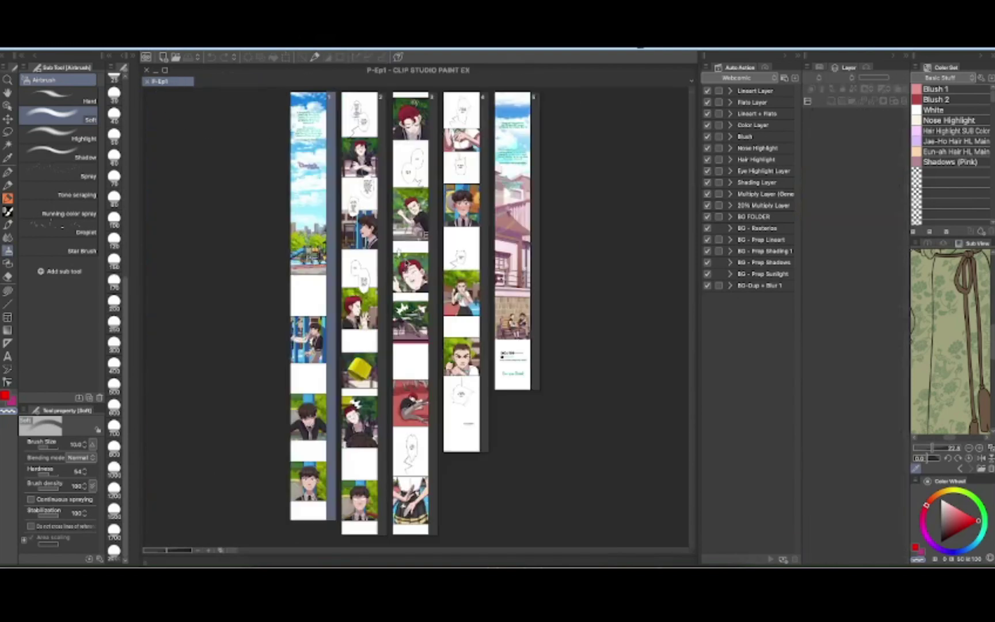
pyautogui.click(375, 311)
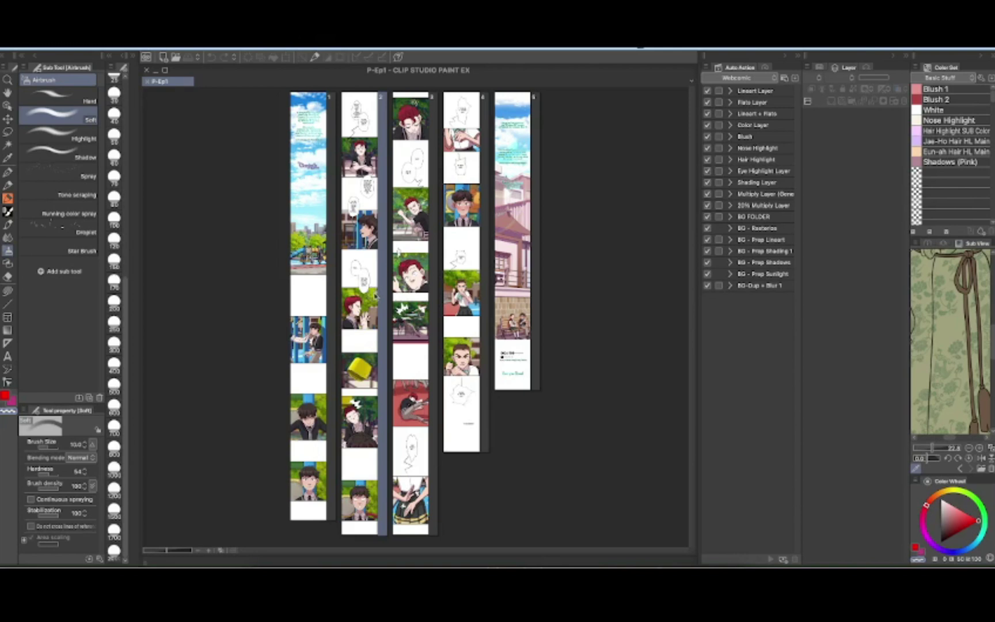
# Open page 2 and collapse its Speech Bubbles and Panels layer folders.
pyautogui.doubleClick(374, 295)
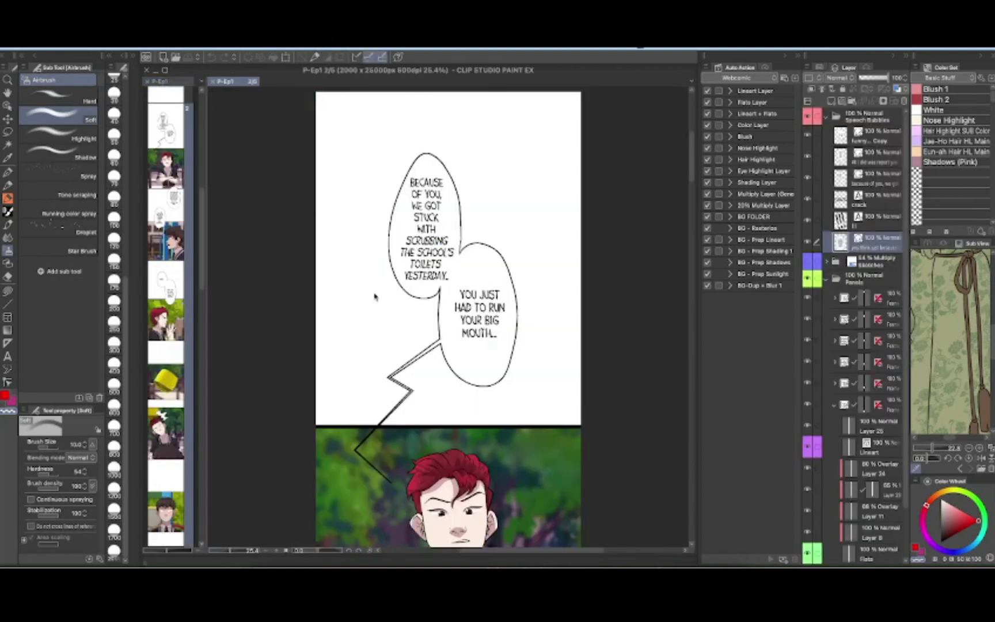
pyautogui.moveTo(690, 180)
pyautogui.mouseDown()
pyautogui.moveTo(690, 191)
pyautogui.moveTo(690, 179)
pyautogui.mouseUp()
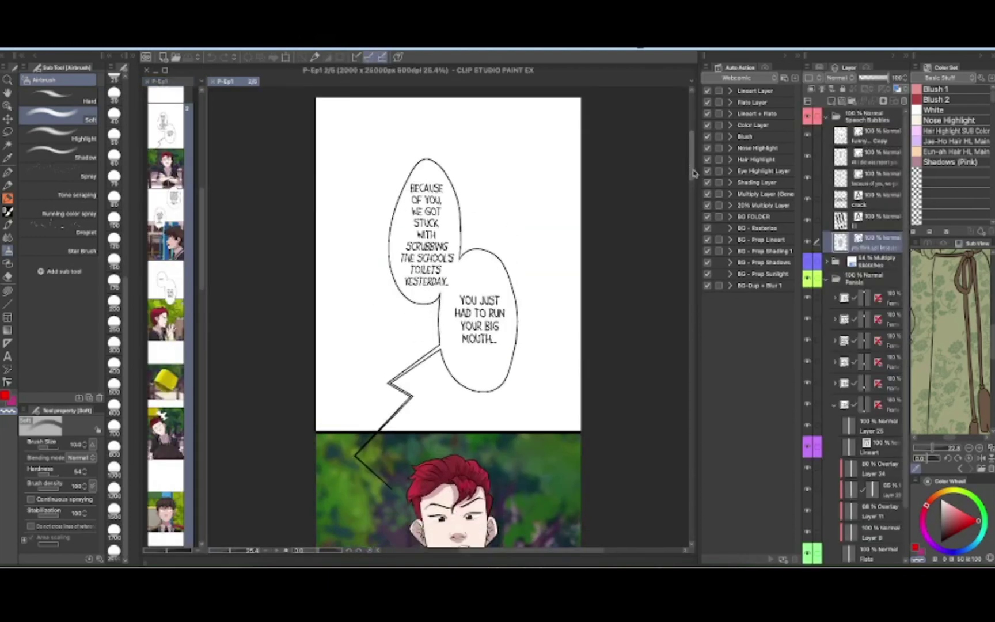
pyautogui.click(827, 117)
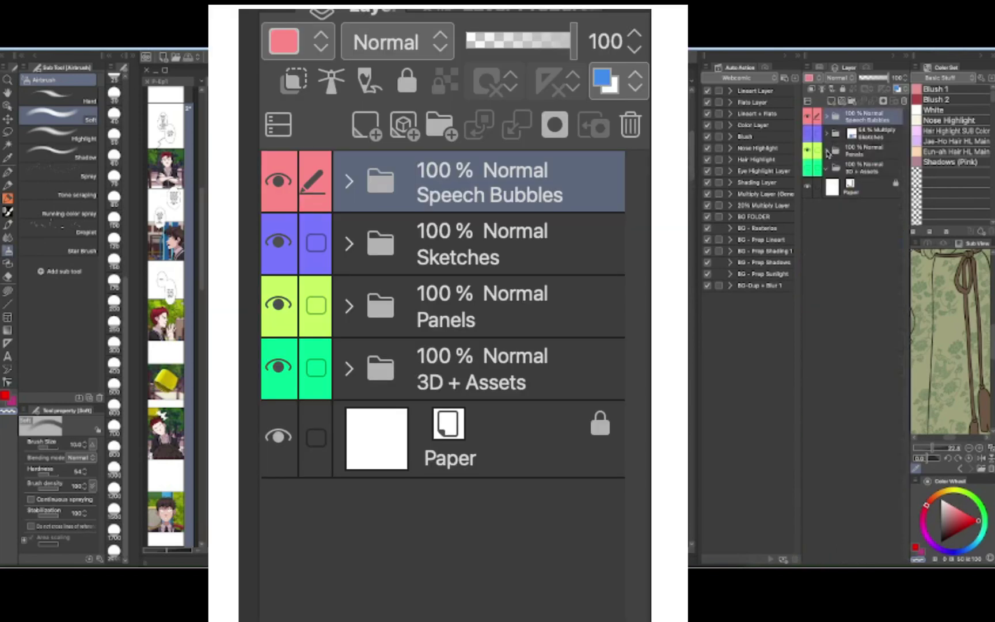
pyautogui.click(827, 152)
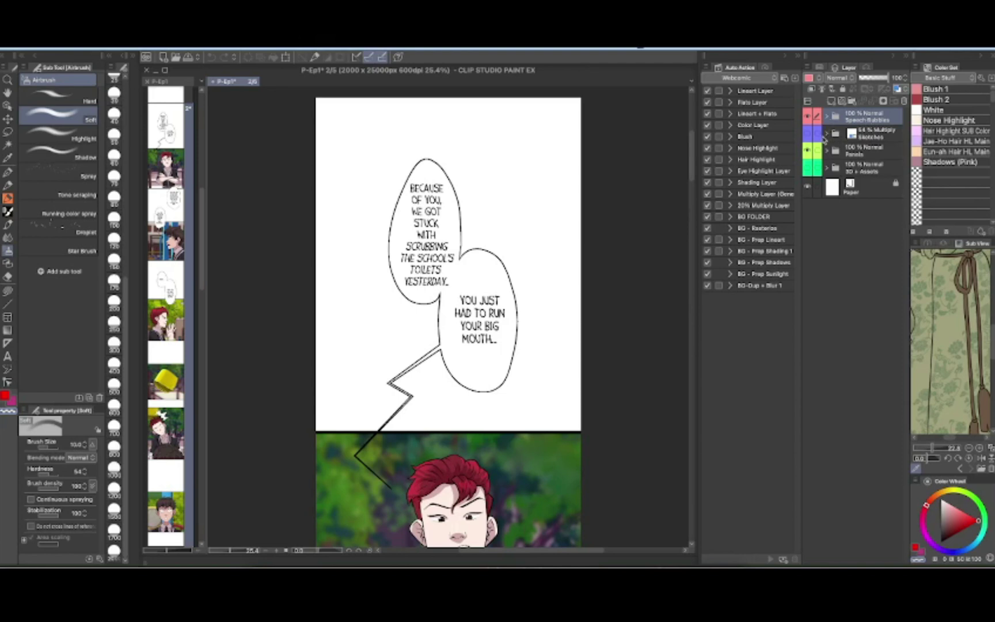
# Hide the speech bubbles, coloured panels, and the Panels + Bubbles and Sketches layers inside Sketches.
pyautogui.click(808, 118)
pyautogui.click(808, 151)
pyautogui.click(808, 134)
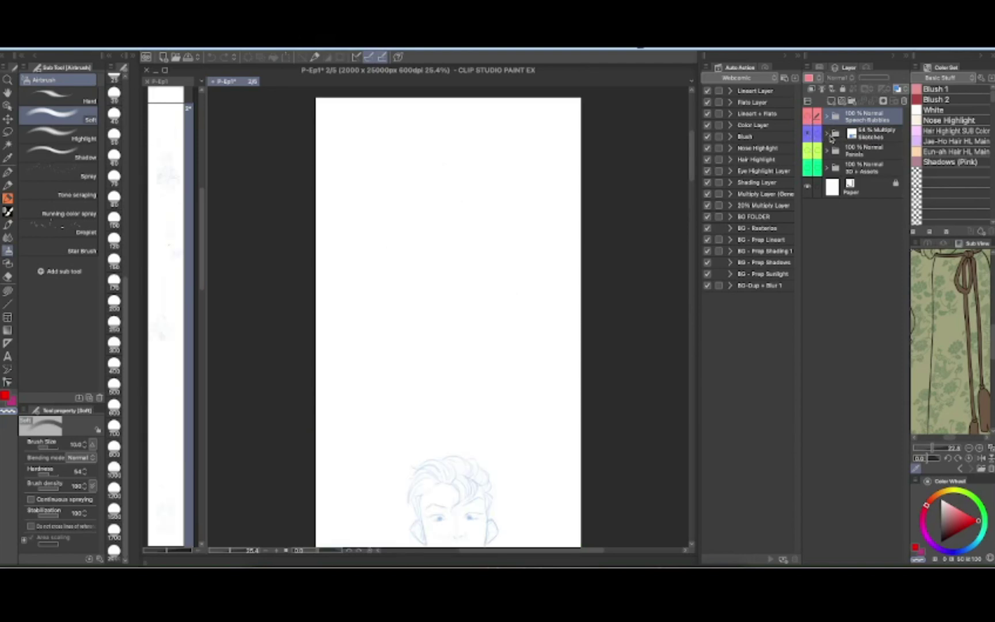
pyautogui.click(827, 135)
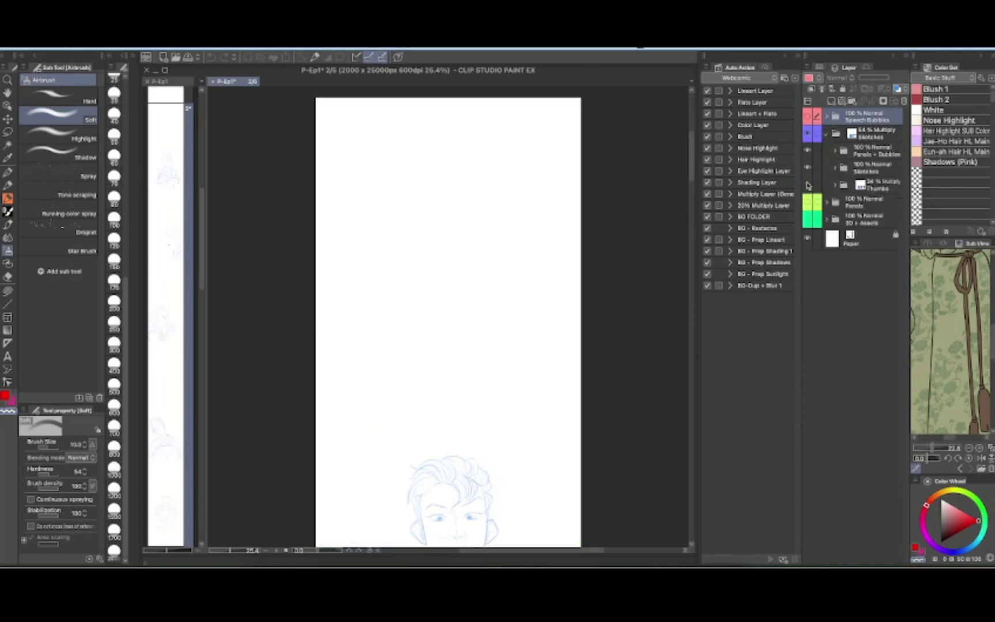
pyautogui.click(808, 150)
pyautogui.click(808, 167)
# Set the Sketches folder and the Thumbs layer to 100% opacity.
pyautogui.scroll(-1, 690, 187)
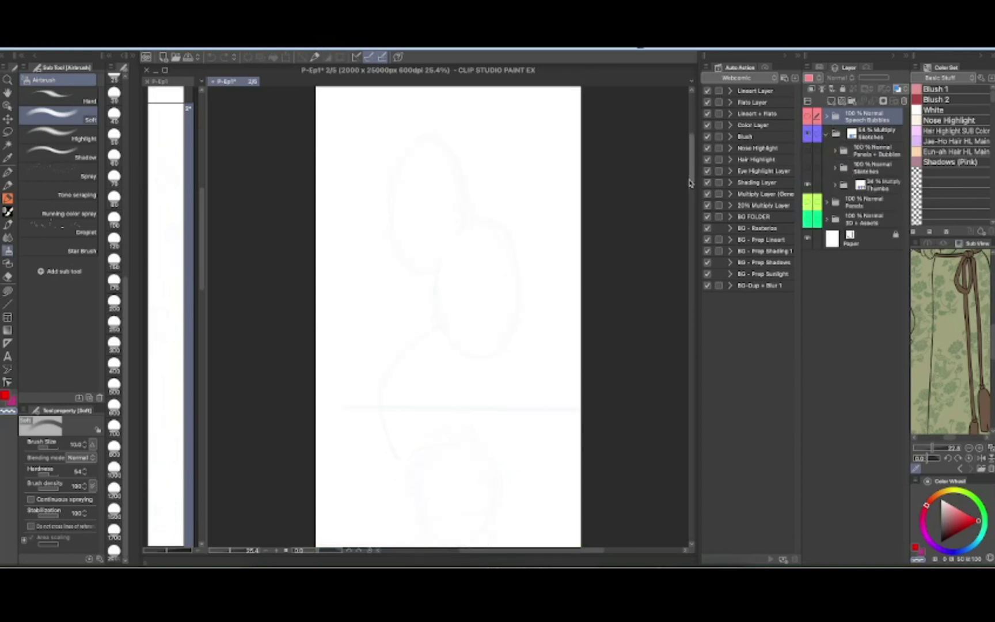
pyautogui.click(877, 134)
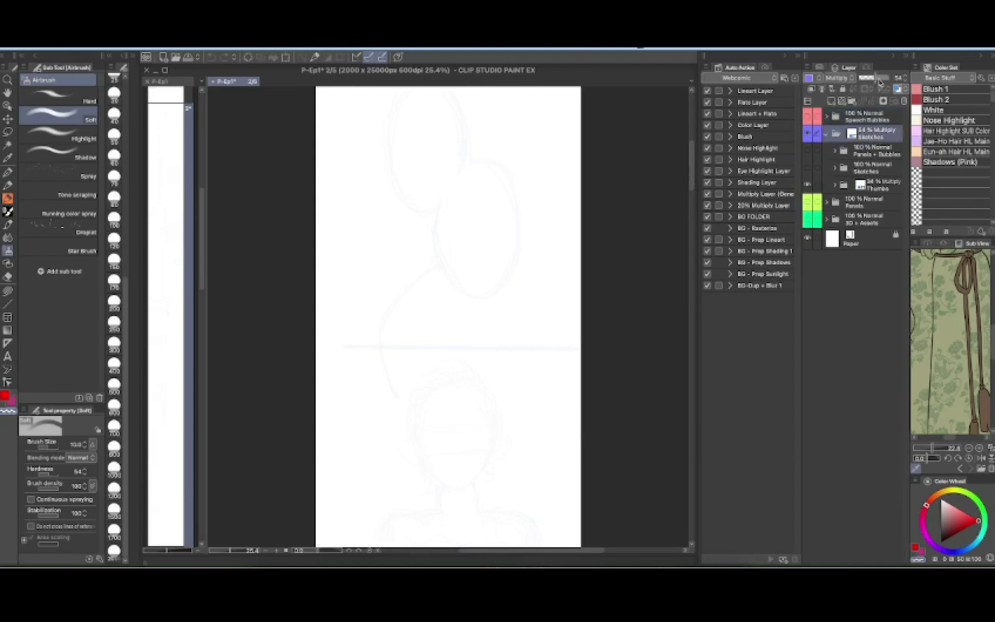
pyautogui.moveTo(880, 78); pyautogui.dragTo(926, 82)
pyautogui.click(878, 184)
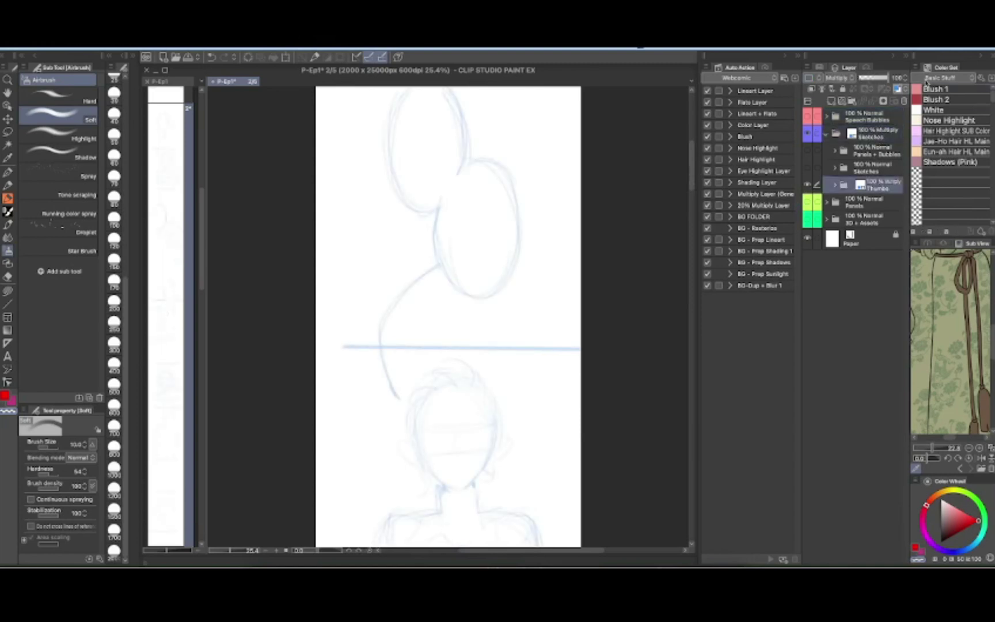
pyautogui.moveTo(693, 187)
pyautogui.mouseDown()
pyautogui.moveTo(693, 168)
pyautogui.moveTo(703, 473)
pyautogui.moveTo(705, 149)
pyautogui.moveTo(713, 157)
pyautogui.mouseUp()
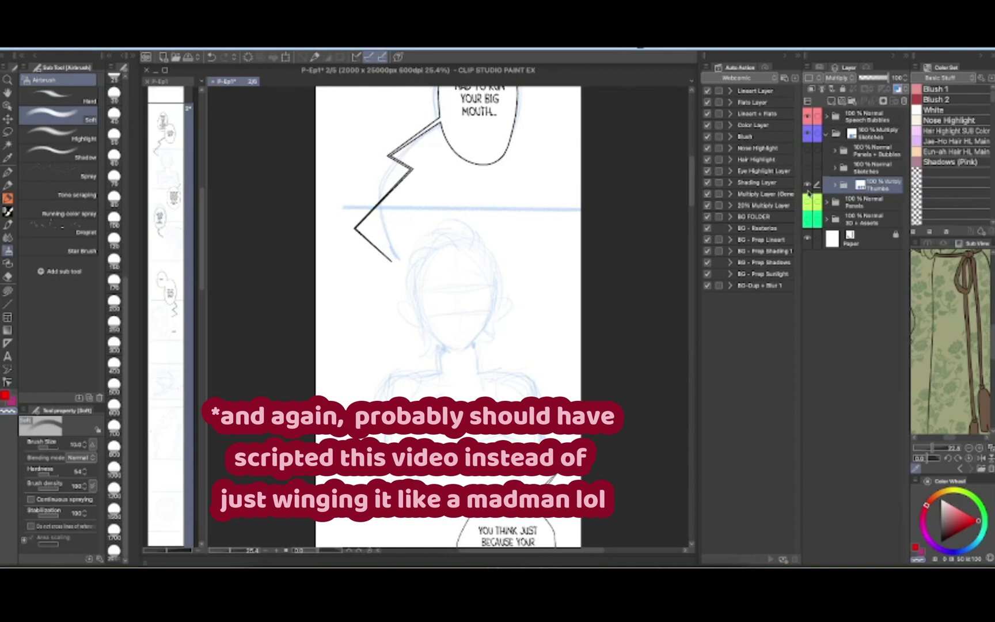
# Hide the Thumbs sketch, collapse Sketches, and show and expand the Panels folder.
pyautogui.click(807, 184)
pyautogui.click(826, 135)
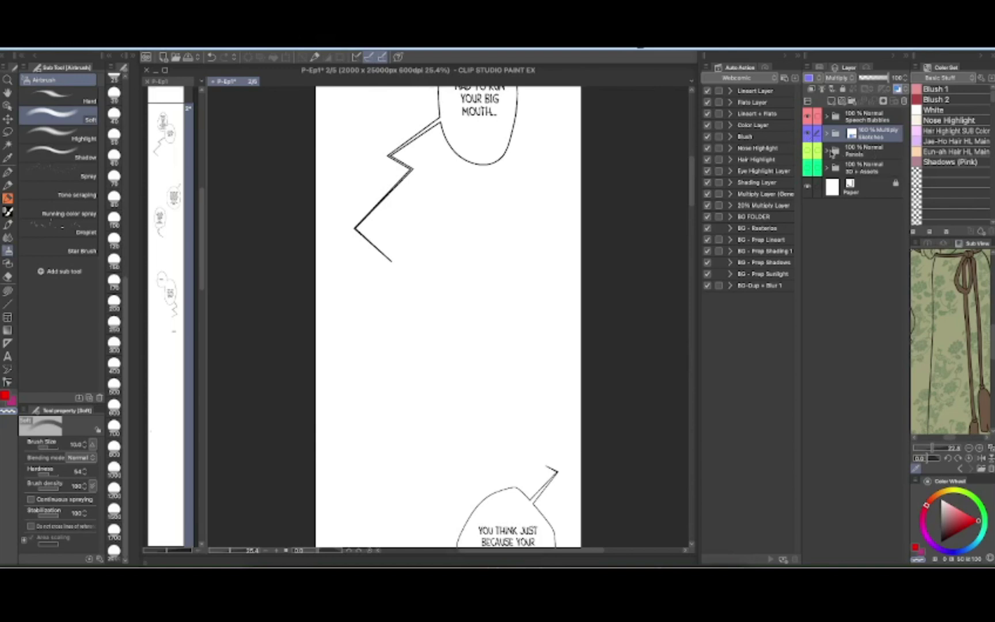
pyautogui.click(807, 152)
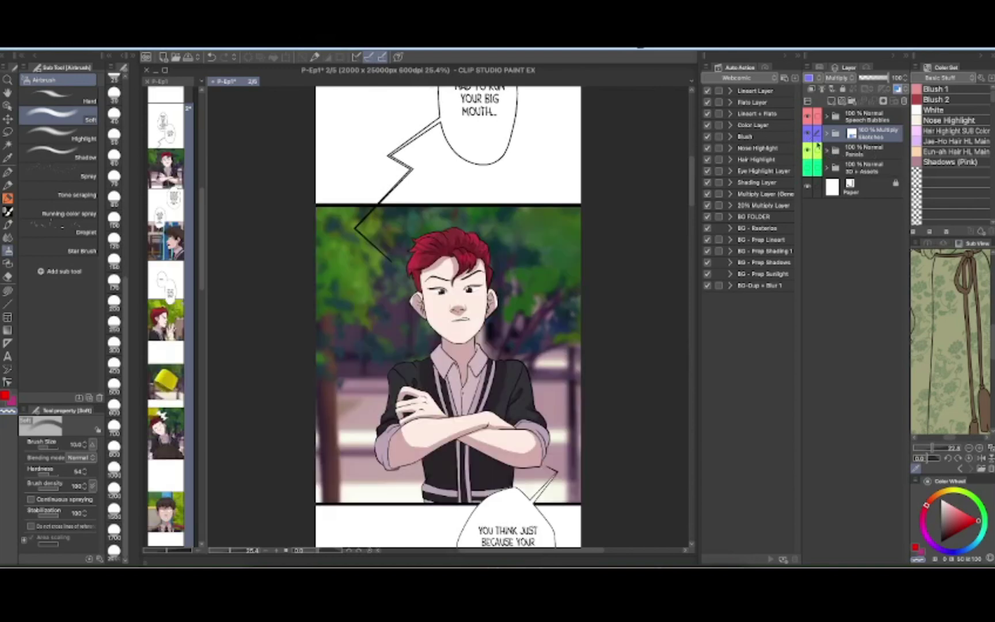
pyautogui.click(826, 151)
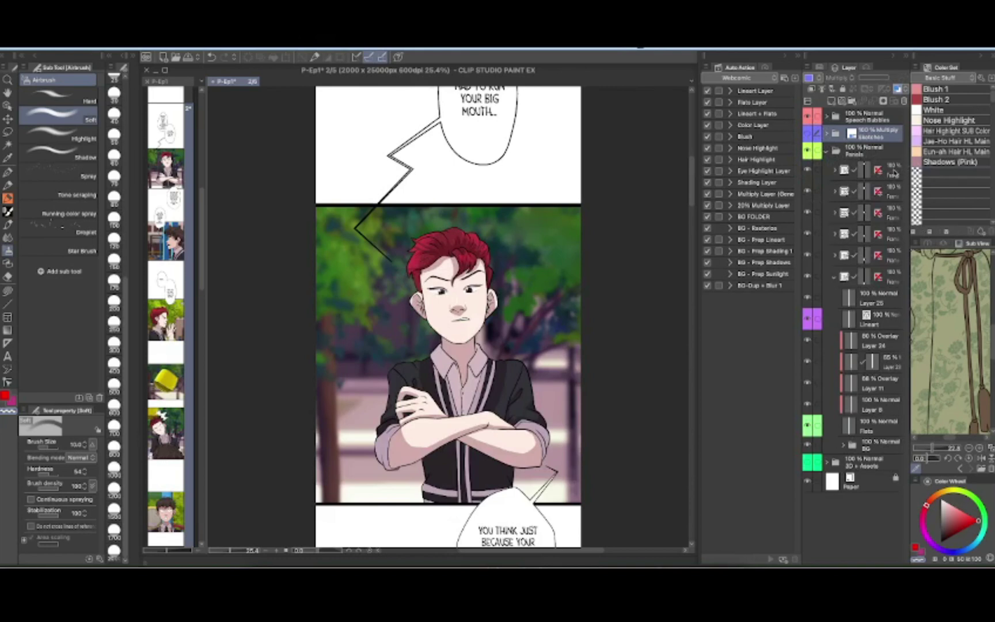
# Collapse the last panel sub-folder, turn on the first panel's purple tint, and expand its layers.
pyautogui.click(834, 277)
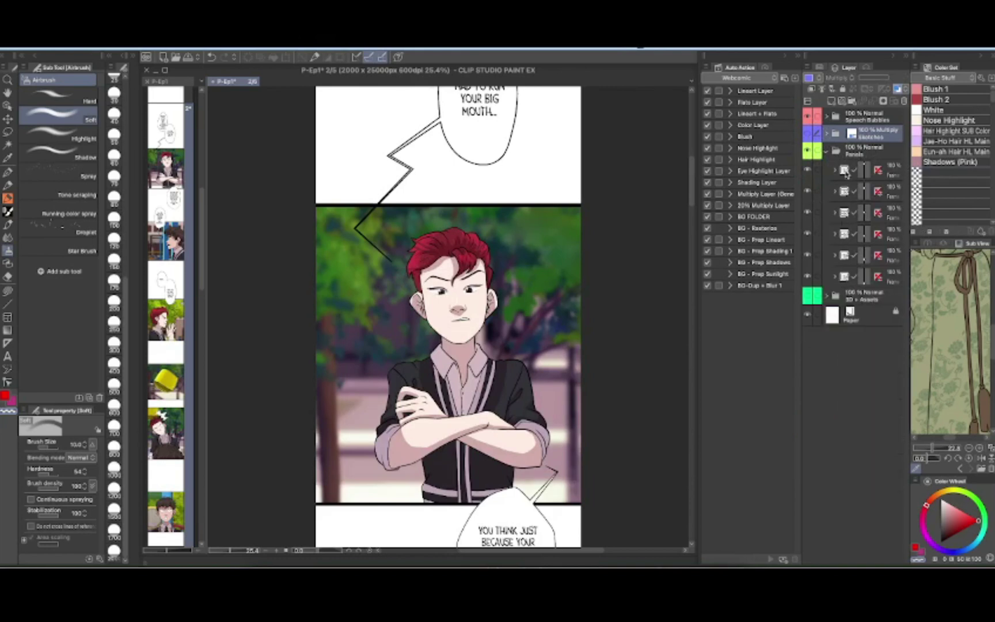
pyautogui.click(843, 172)
pyautogui.click(816, 171)
pyautogui.click(816, 172)
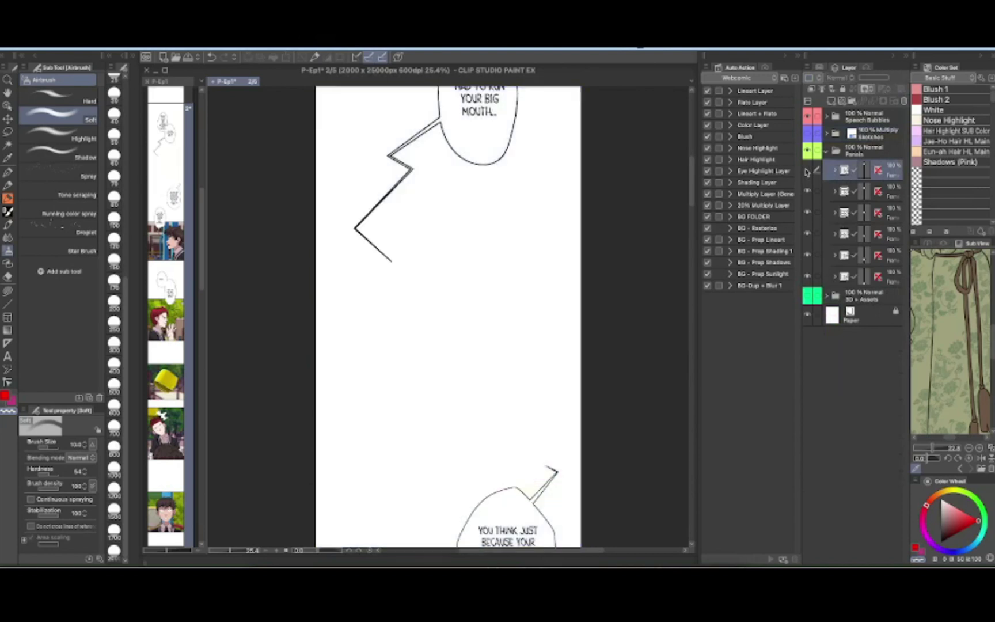
pyautogui.click(817, 171)
pyautogui.click(833, 170)
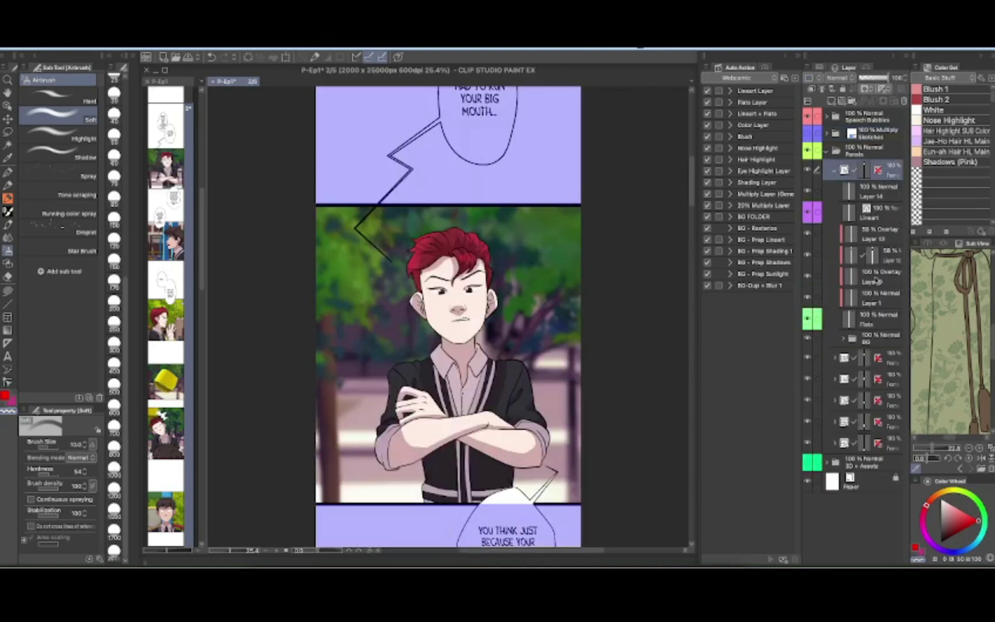
# Hide the character layers from Flats up to Layer 14, checking BG's Panel 3 layer.
pyautogui.moveTo(807, 320); pyautogui.dragTo(807, 190)
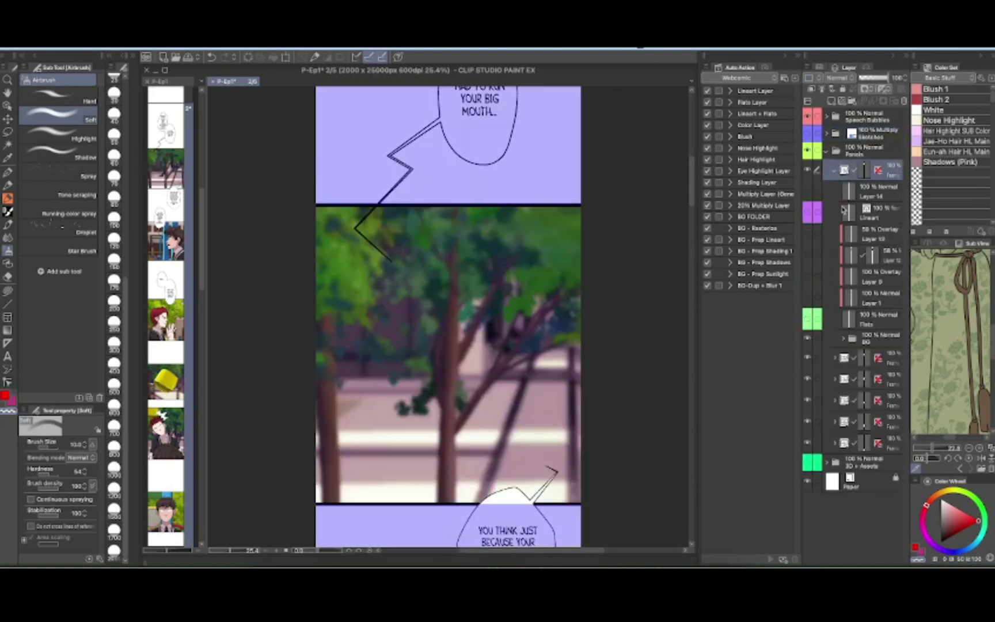
pyautogui.click(844, 338)
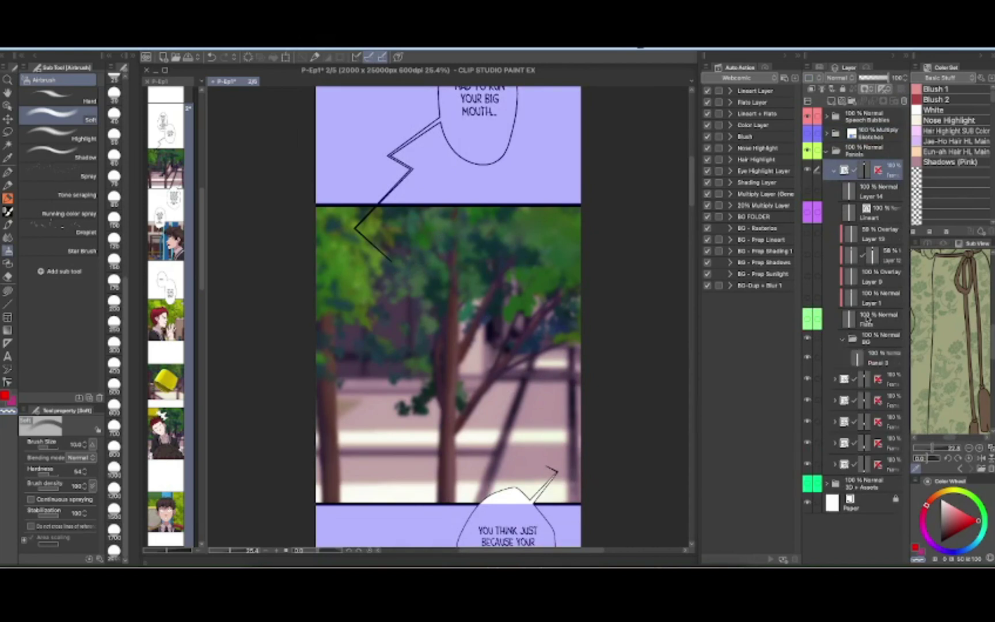
pyautogui.click(882, 363)
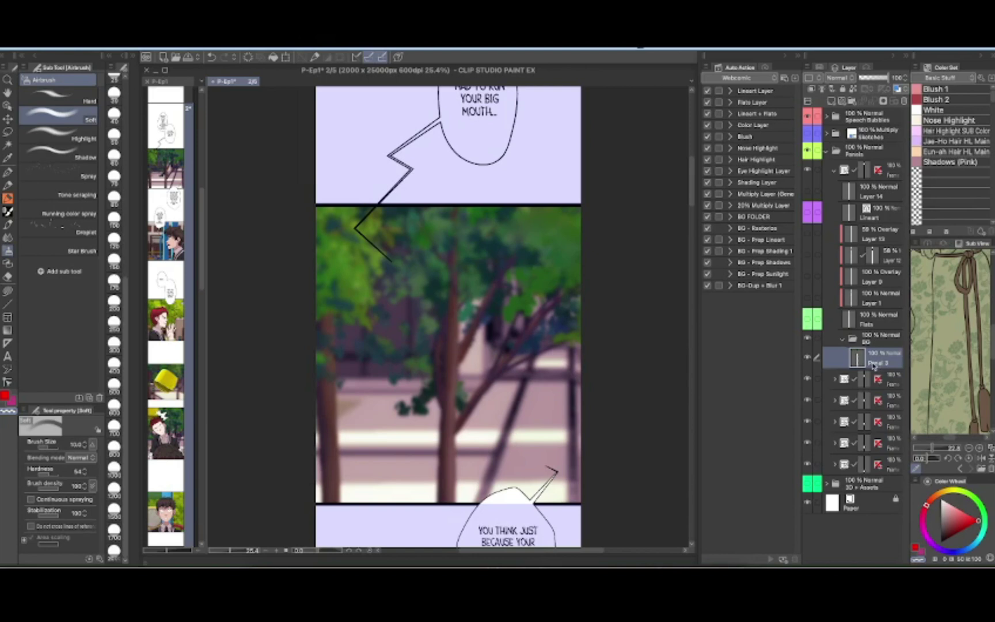
pyautogui.click(843, 340)
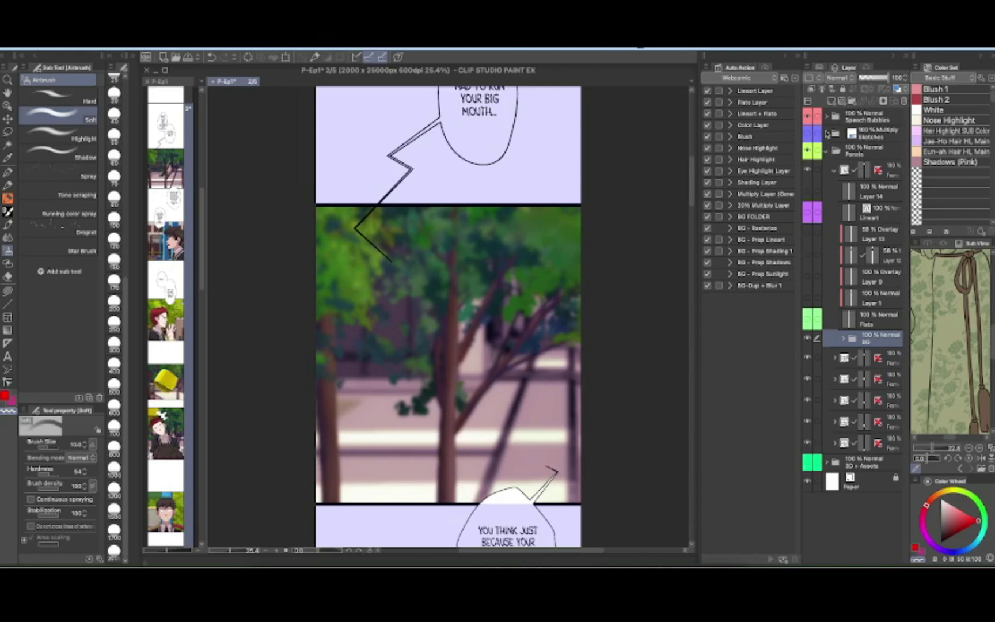
# Fade the BG folder to about 20% opacity and show the blue character sketch layer.
pyautogui.click(863, 79)
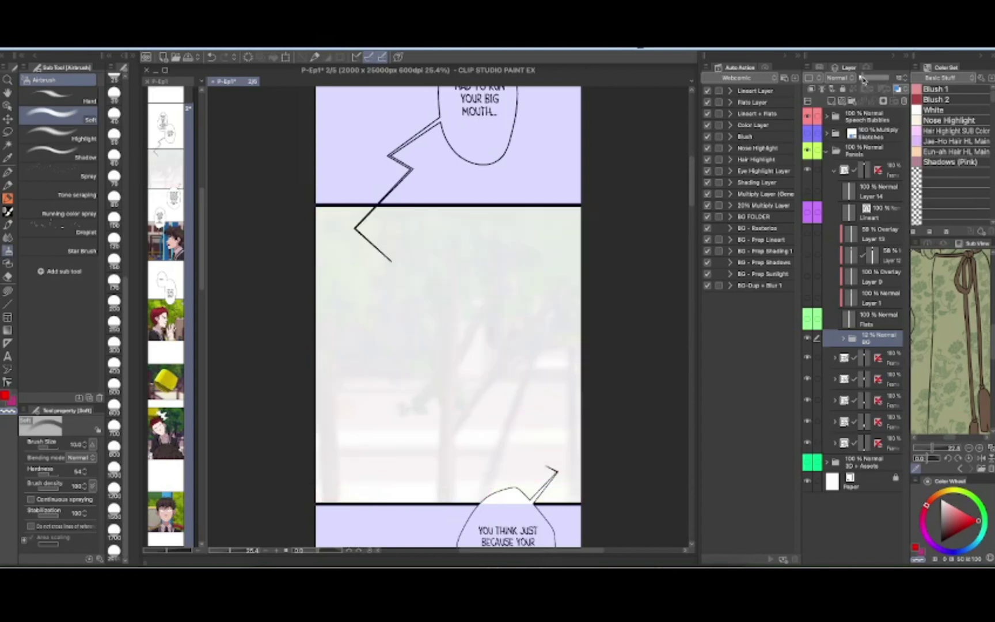
pyautogui.moveTo(862, 79); pyautogui.dragTo(862, 79)
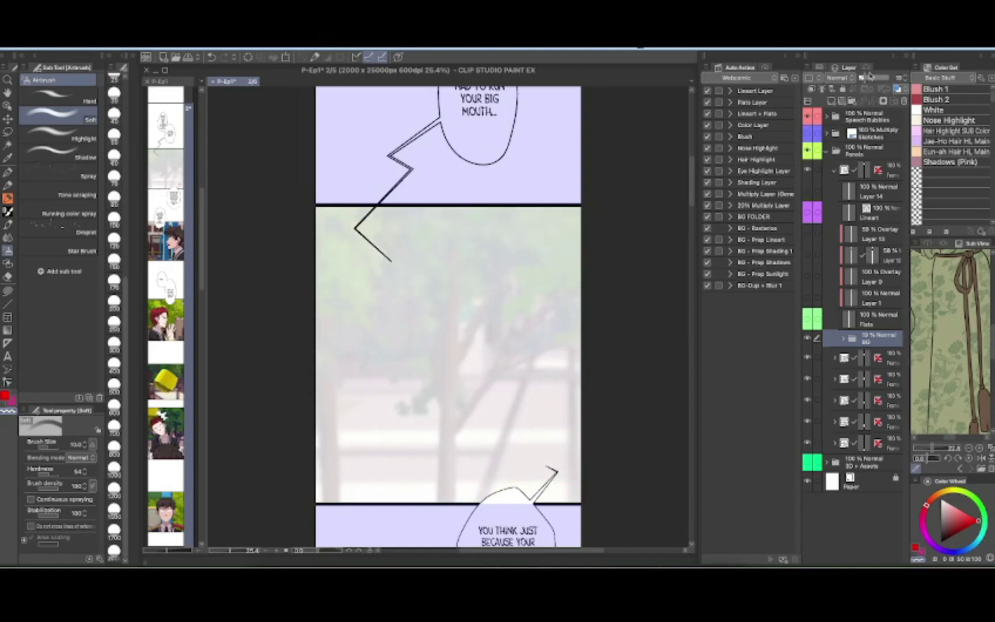
pyautogui.click(827, 134)
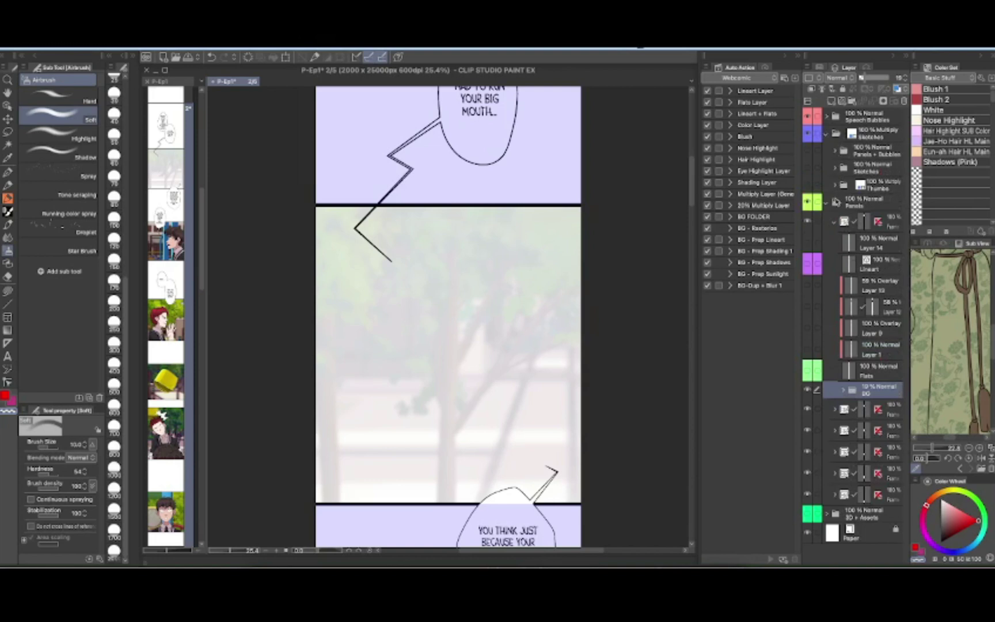
pyautogui.click(807, 167)
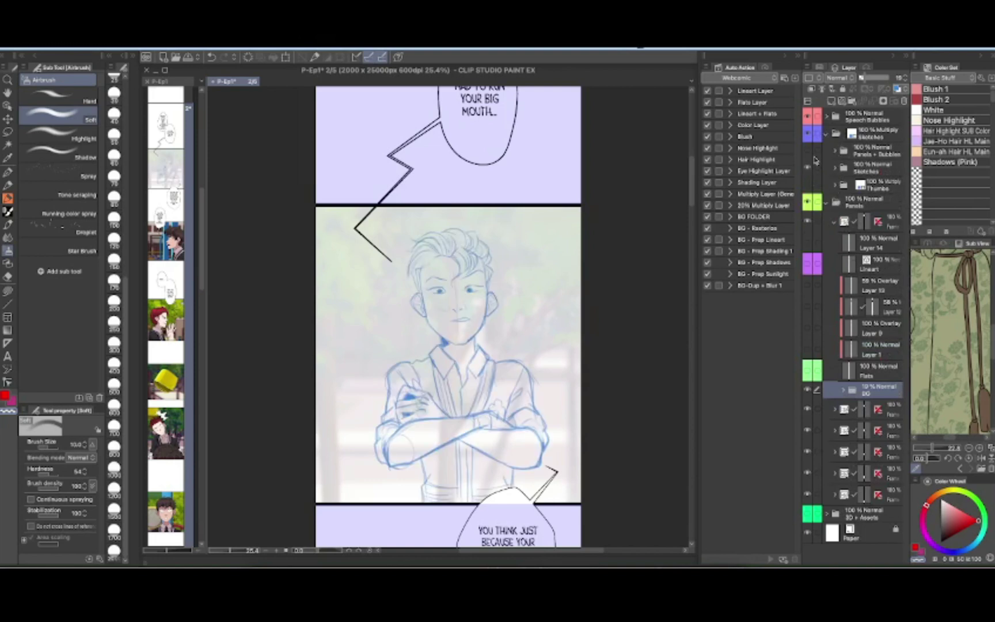
# Drop the Panels folder to 14% opacity, then hide it to view the bare blue sketch.
pyautogui.click(808, 203)
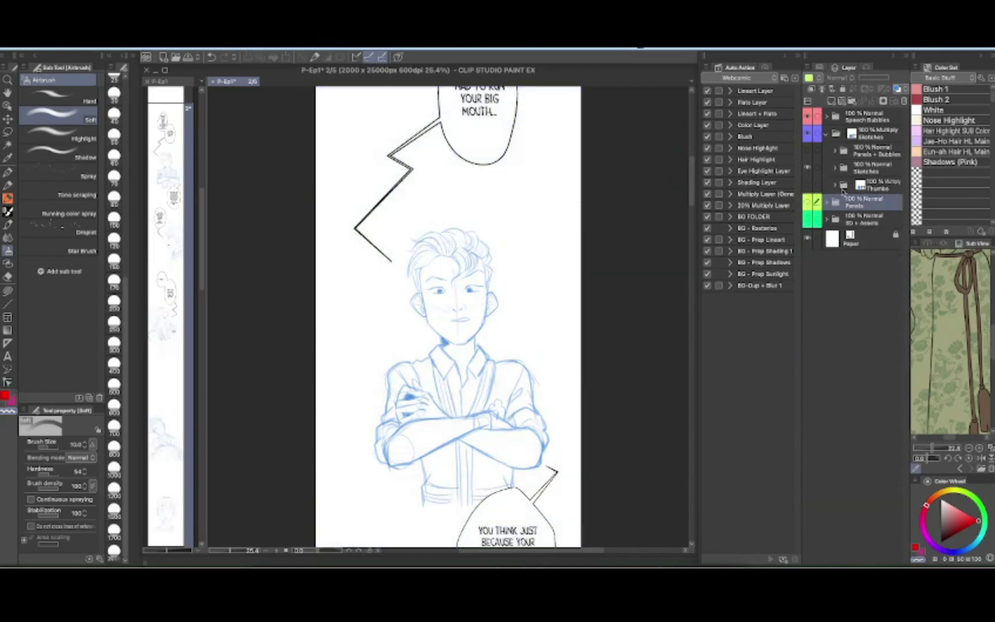
pyautogui.click(863, 80)
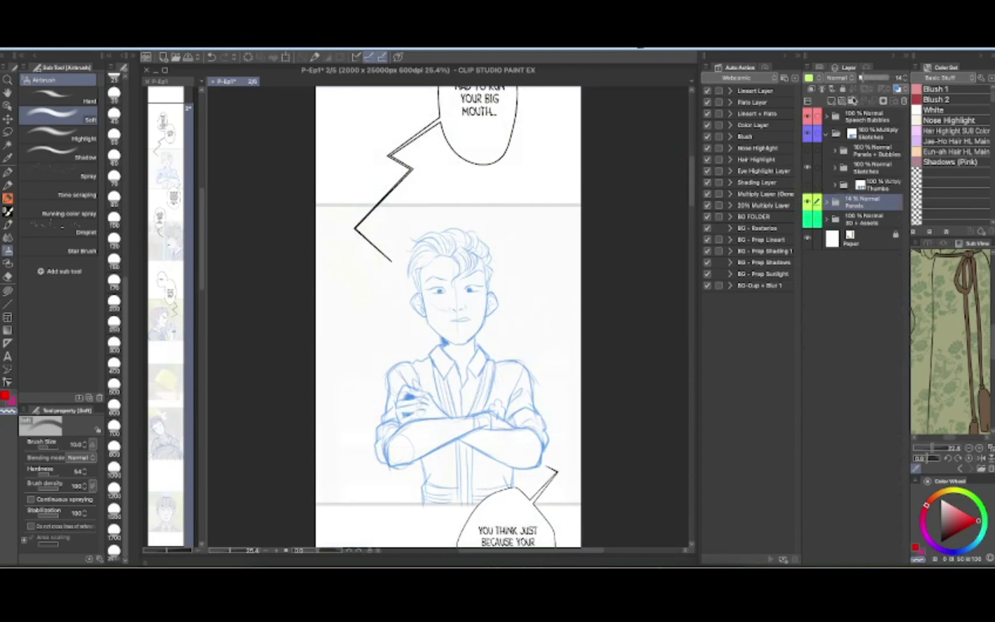
pyautogui.click(806, 201)
pyautogui.moveTo(691, 181)
pyautogui.mouseDown()
pyautogui.moveTo(695, 476)
pyautogui.moveTo(677, 155)
pyautogui.moveTo(674, 186)
pyautogui.mouseUp()
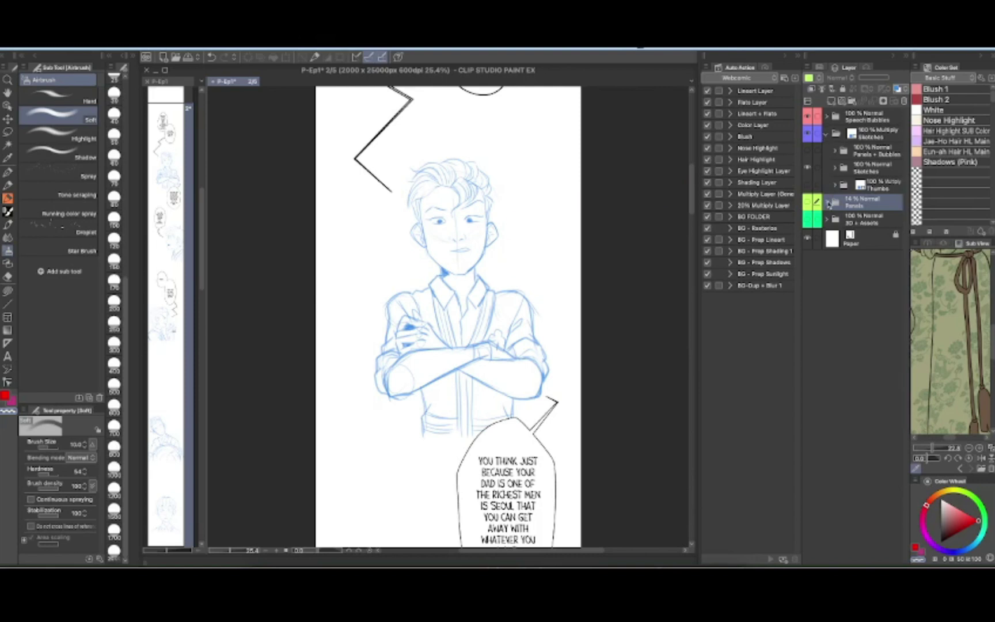
# Show and expand the Panels folder at 100% opacity and hide the blue sketch lines.
pyautogui.click(808, 201)
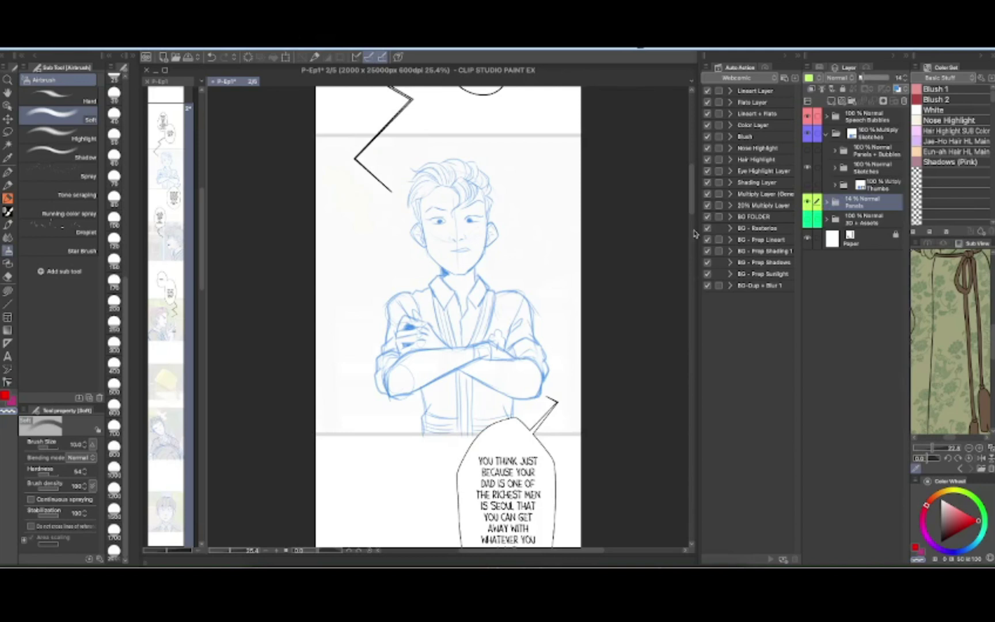
pyautogui.scroll(2, 693, 190)
pyautogui.click(827, 203)
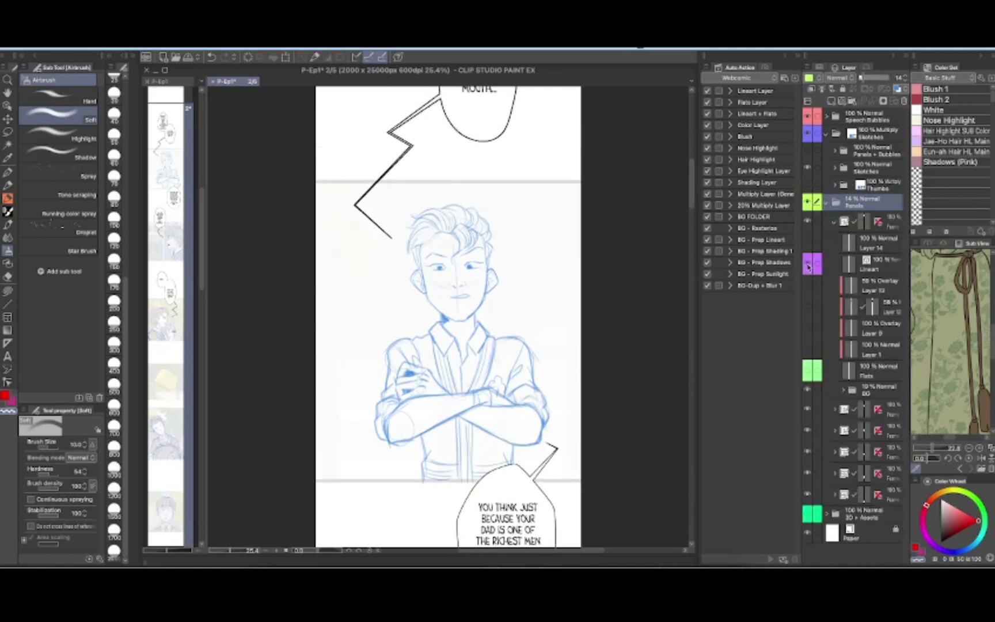
pyautogui.moveTo(862, 77); pyautogui.dragTo(889, 77)
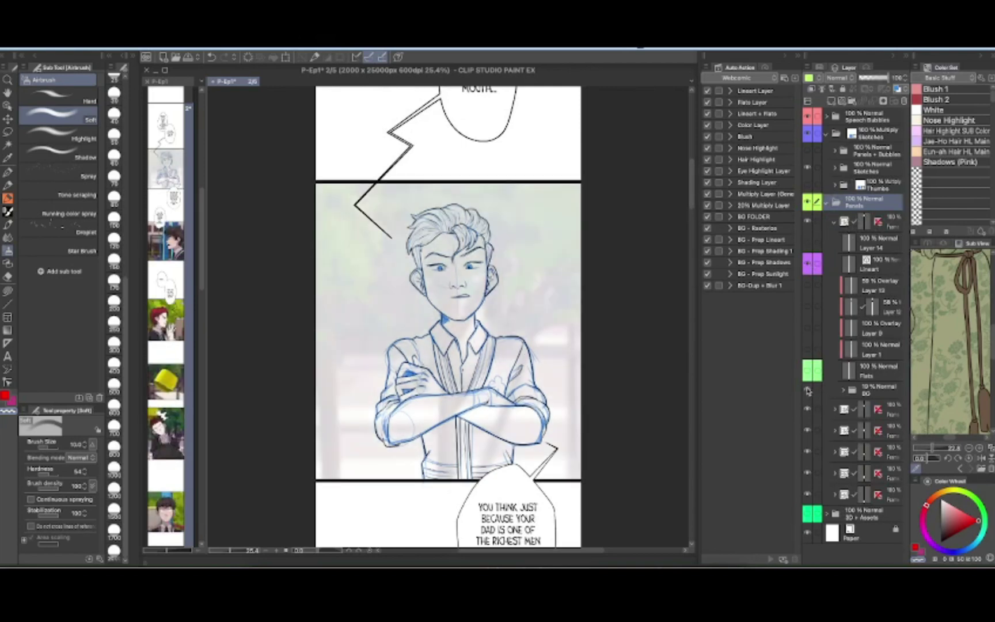
pyautogui.click(807, 168)
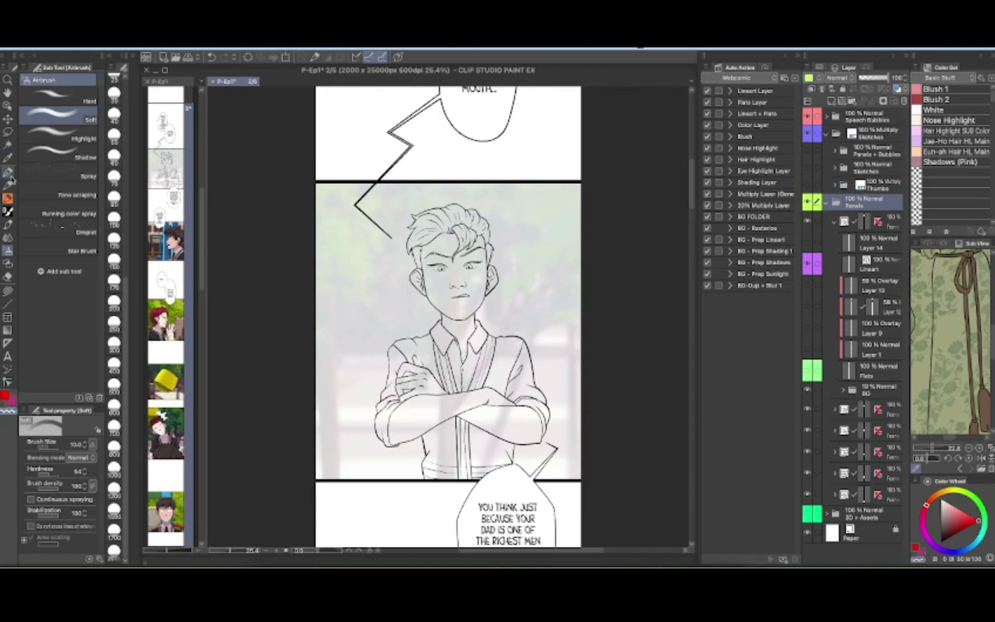
pyautogui.click(9, 291)
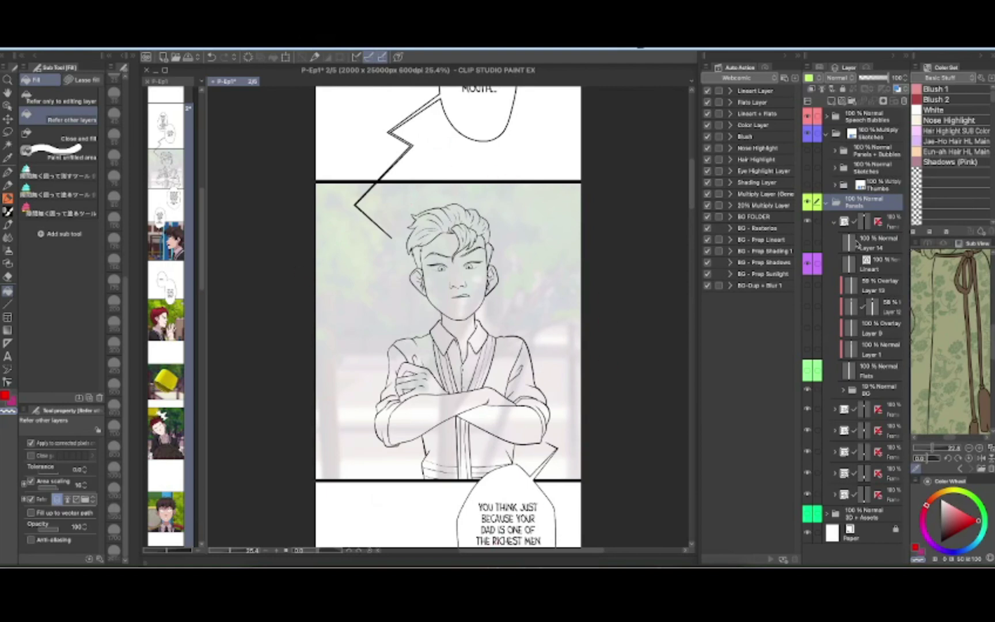
# Show the Flats fill and Layer 1, giving the boy red hair, skin, white shirt and dark jacket.
pyautogui.click(807, 370)
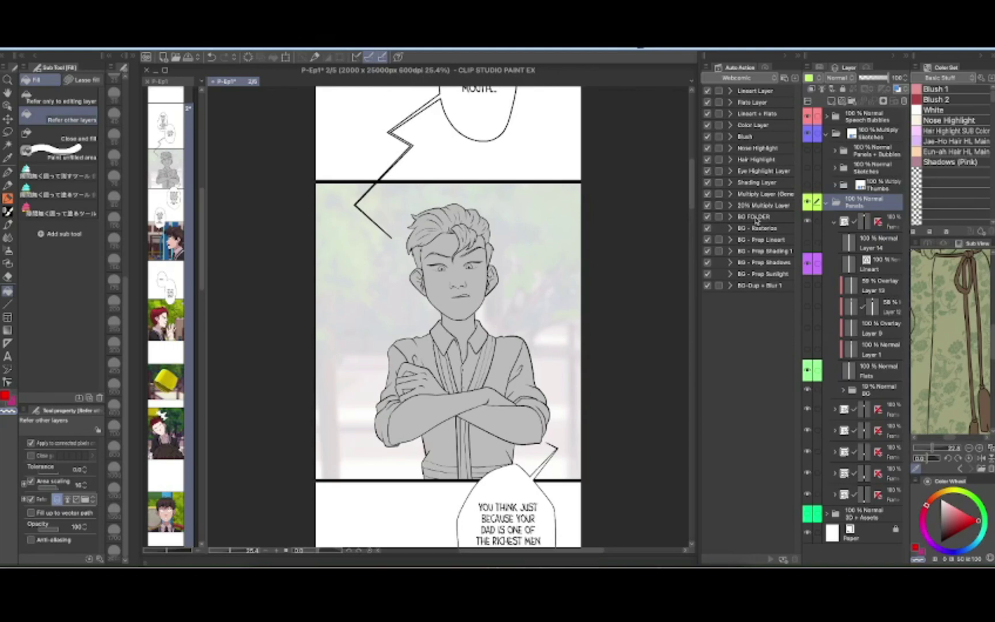
pyautogui.click(807, 349)
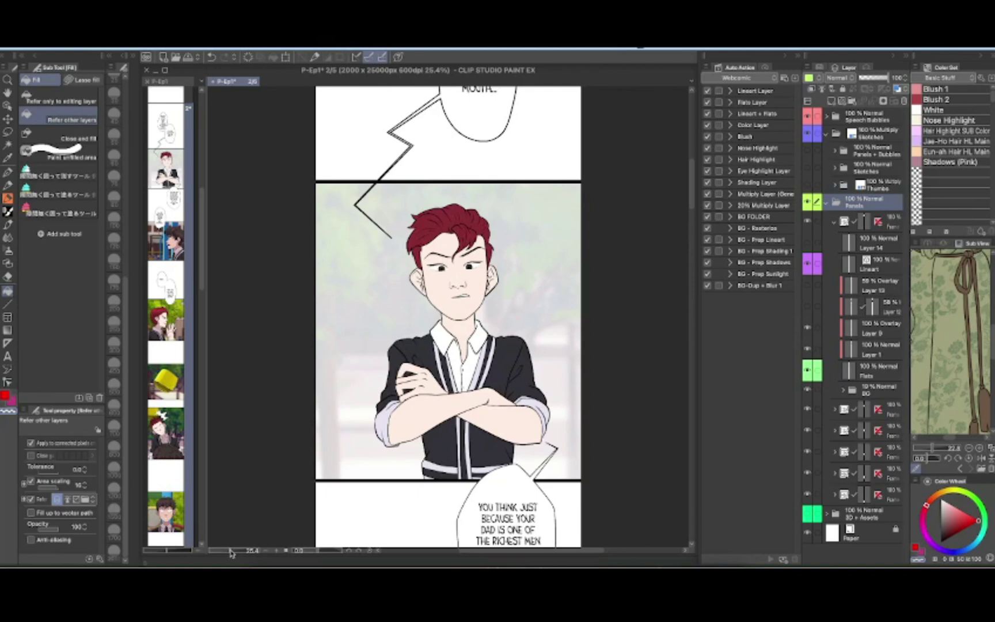
# Zoom in on the boy's face and torso and turn the pink shading layer on.
pyautogui.moveTo(229, 552); pyautogui.dragTo(238, 555)
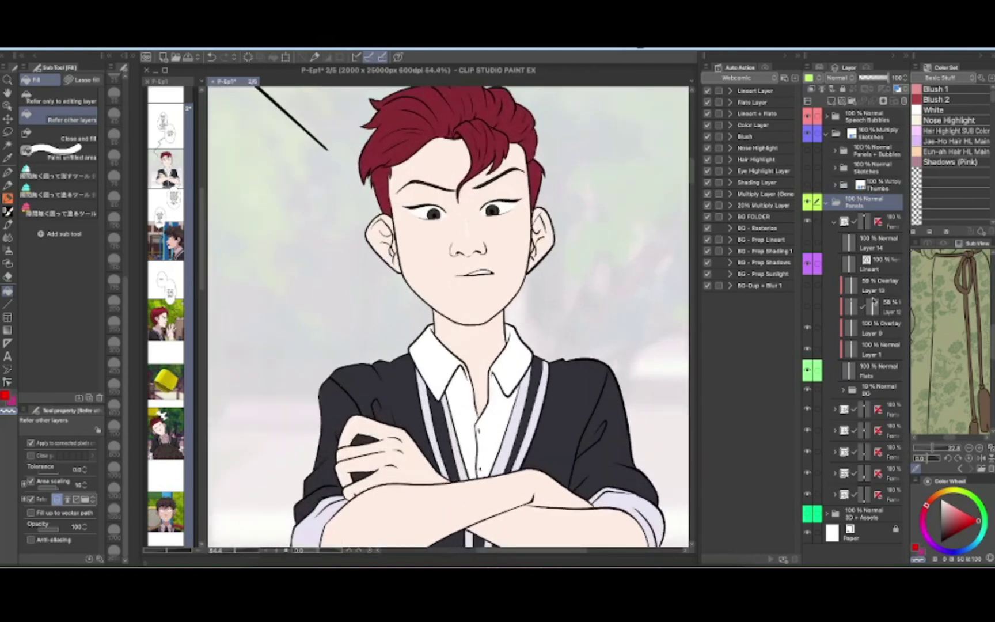
pyautogui.click(807, 306)
pyautogui.click(807, 308)
pyautogui.click(806, 305)
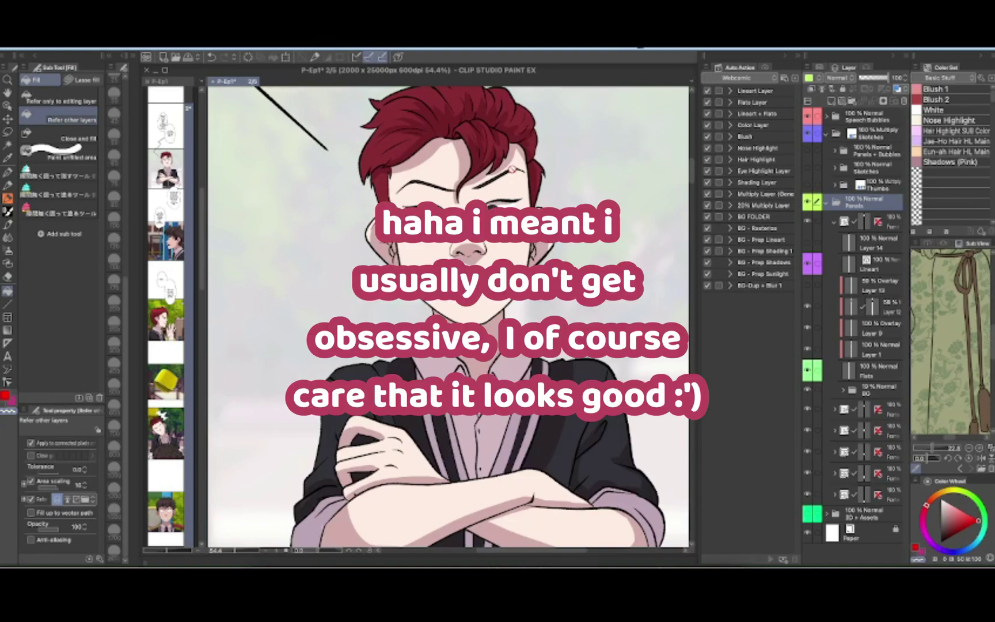
# Show the brighter hair highlights and raise the BG folder to 100% opacity.
pyautogui.click(807, 285)
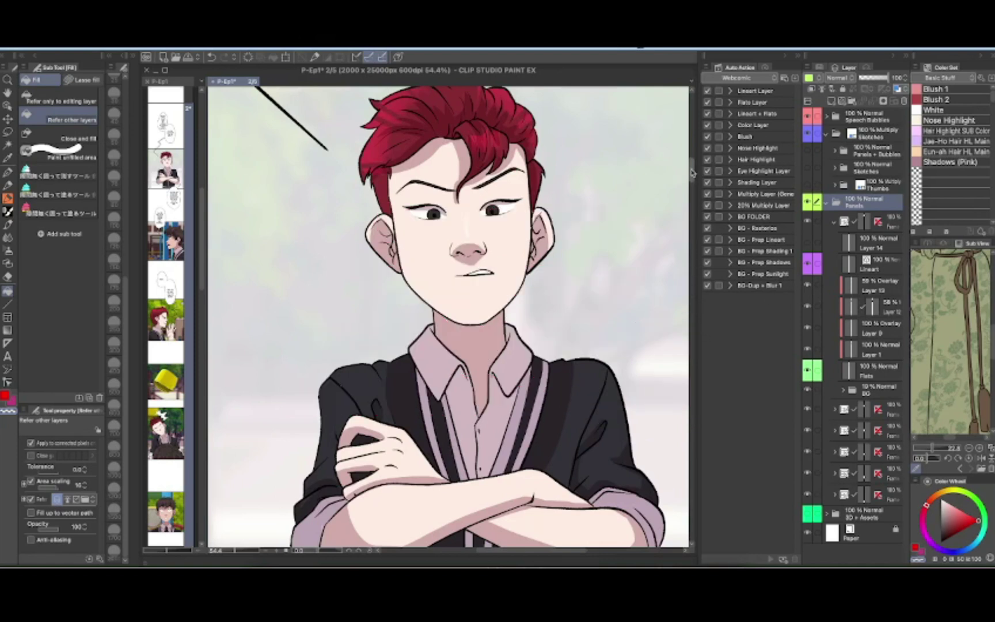
pyautogui.scroll(2, 692, 172)
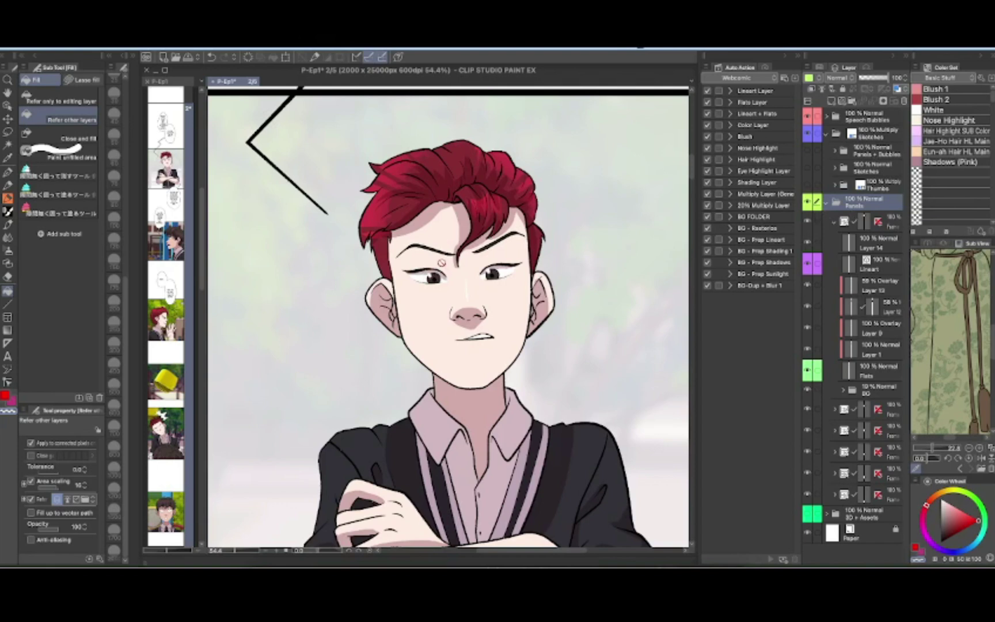
pyautogui.click(880, 389)
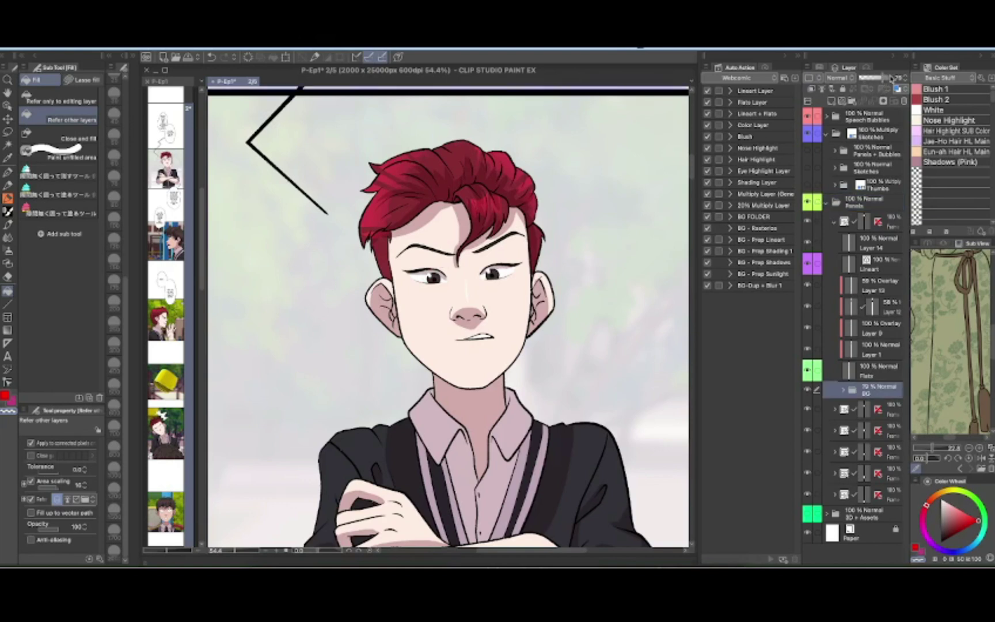
# Zoom out to about 30% to see the whole middle panel and collapse the Panels sub-folder.
pyautogui.click(233, 553)
pyautogui.moveTo(233, 553)
pyautogui.mouseDown()
pyautogui.moveTo(219, 551)
pyautogui.moveTo(230, 551)
pyautogui.mouseUp()
pyautogui.scroll(-2, 696, 184)
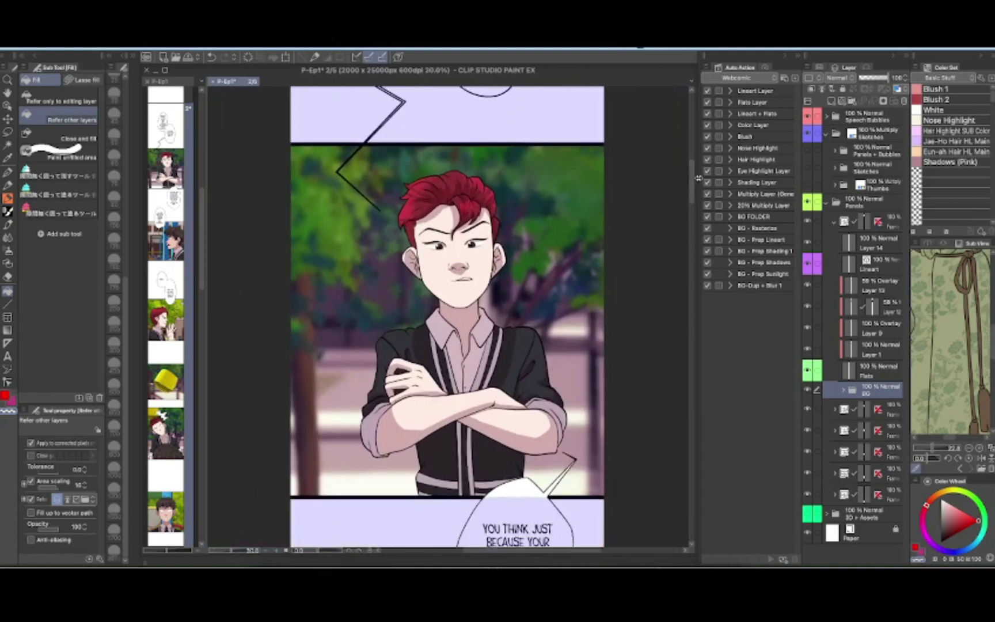
pyautogui.click(835, 221)
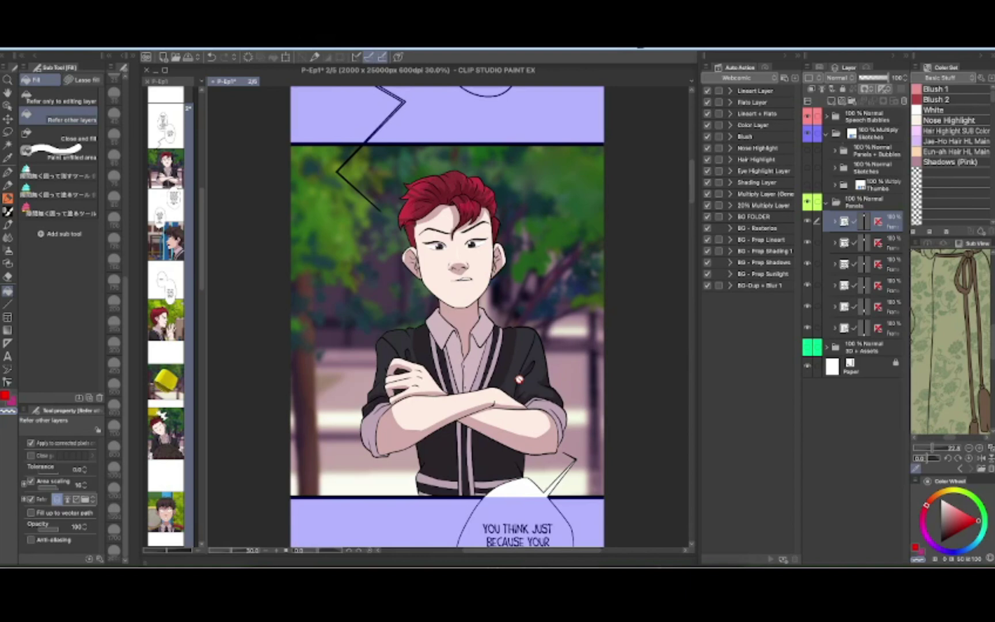
# Collapse the Sketches and Panels folders in the Layer palette.
pyautogui.click(826, 134)
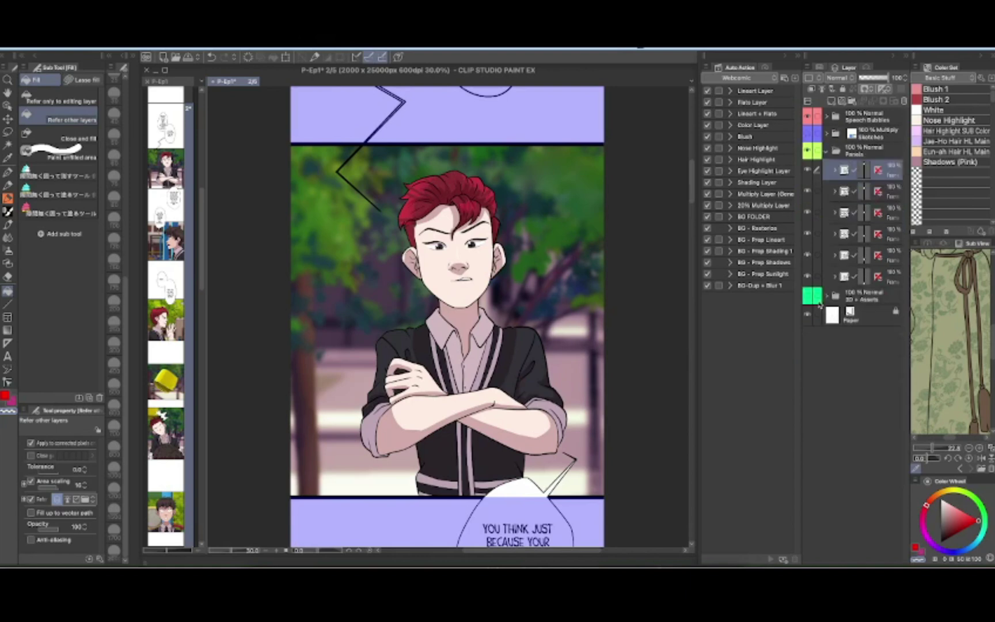
pyautogui.click(827, 151)
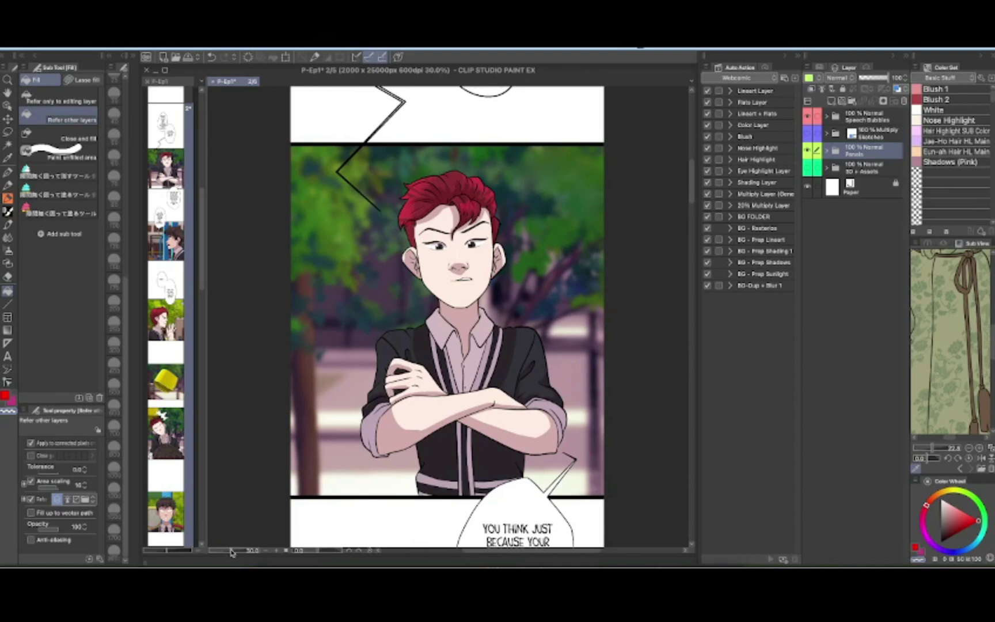
pyautogui.moveTo(693, 192); pyautogui.dragTo(694, 183)
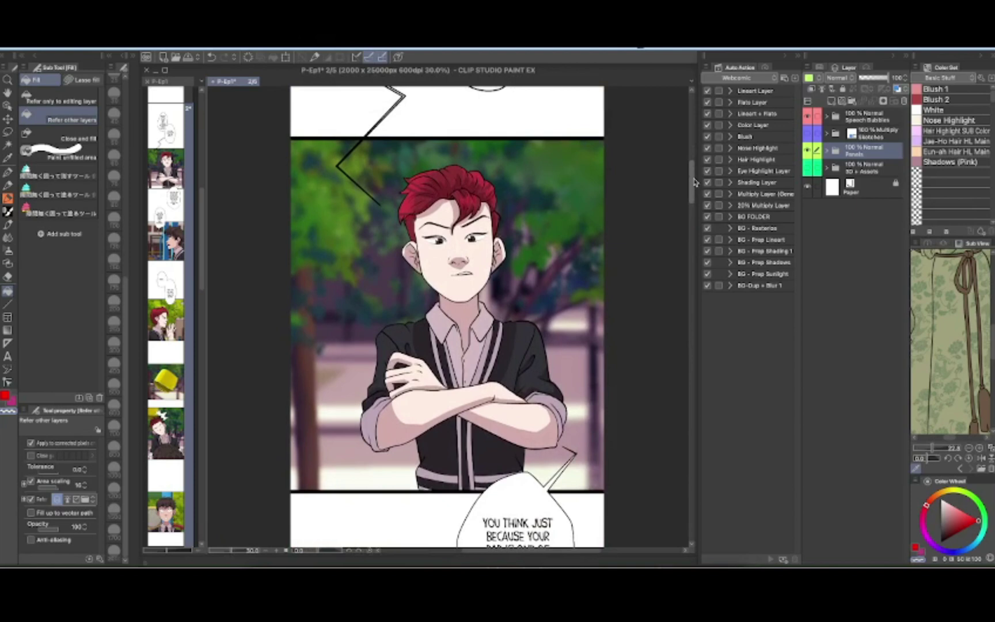